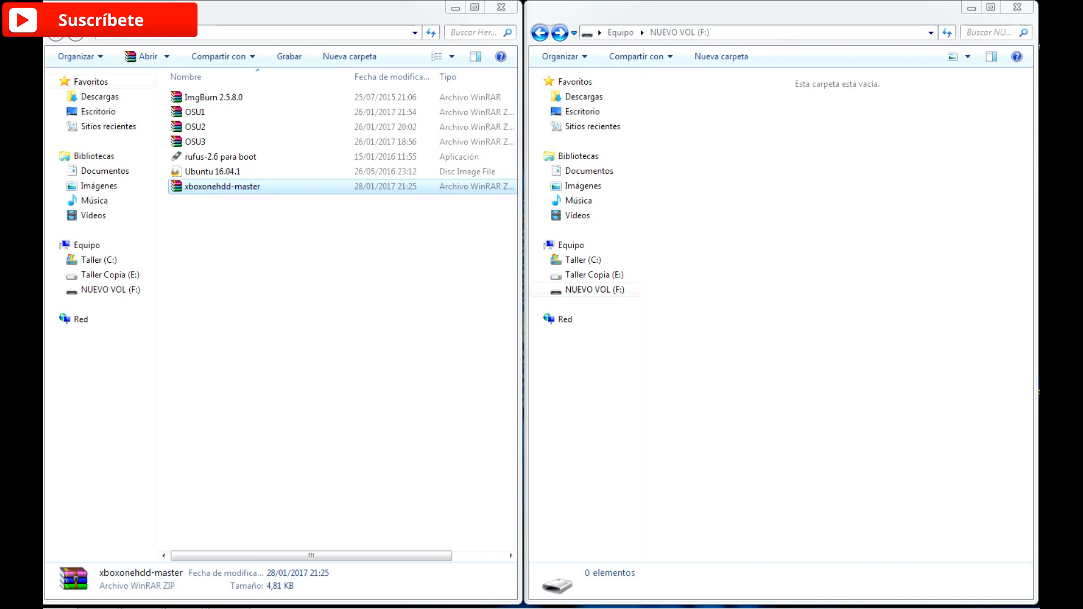
- Inspect the contents of the xboxonehdd-master archive and its inner folder, and close the archive
double_click(223, 186)
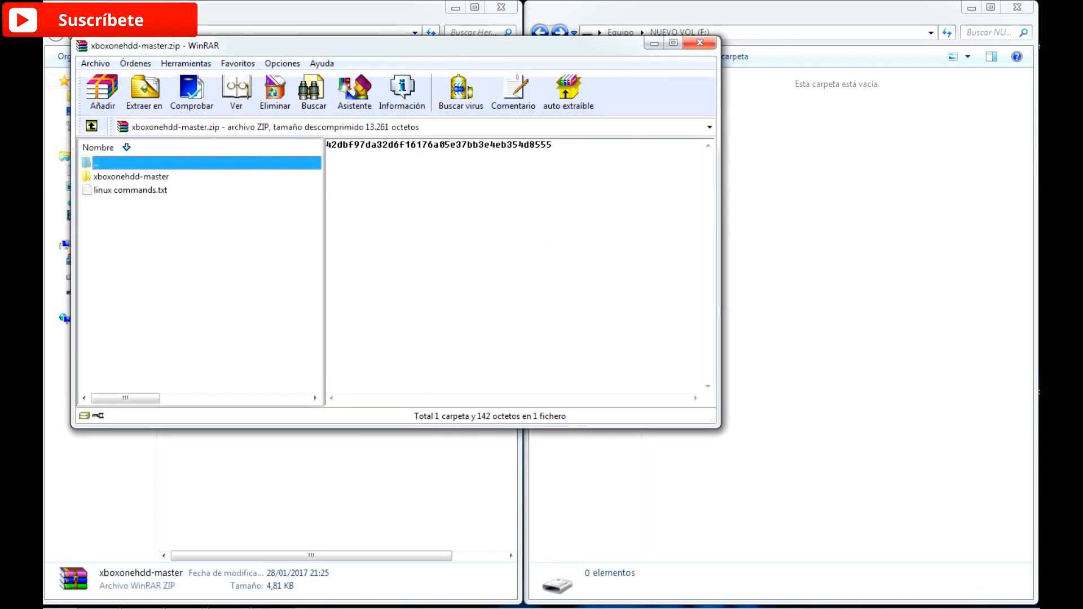
key("Down")
key("Return")
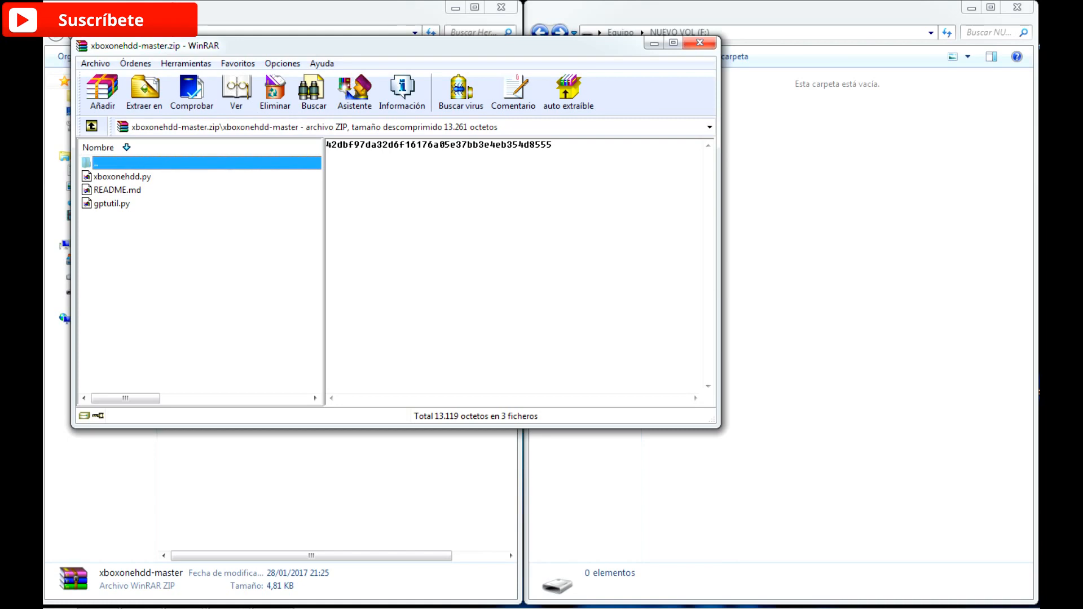
left_click(699, 42)
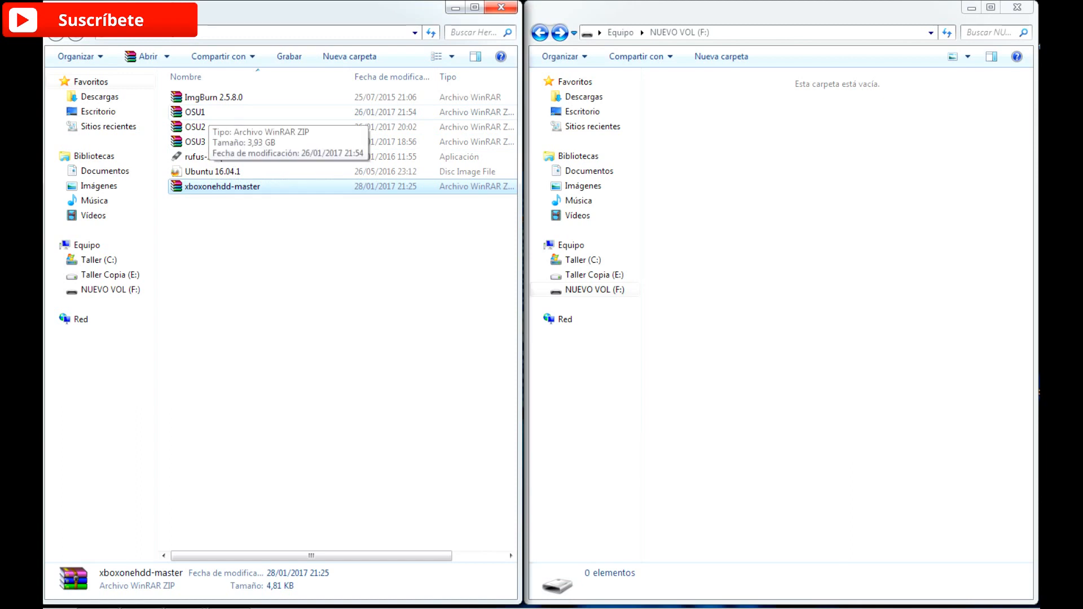
left_click(837, 282)
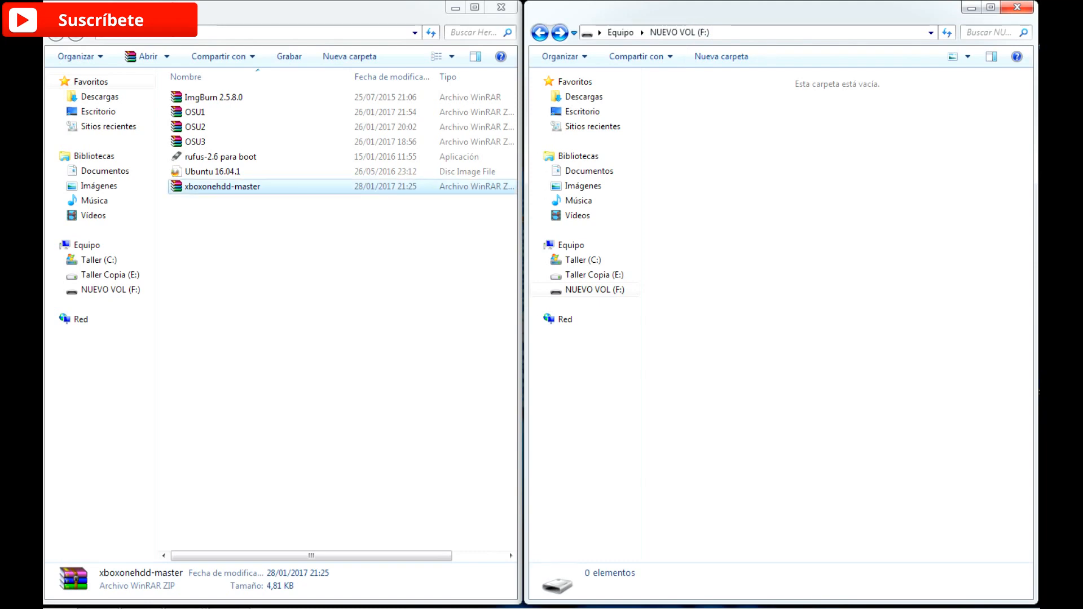
- Extract the xboxonehdd-master folder and linux commands.txt from the xboxonehdd-master archive to NUEVO VOL (F:), and close the archive
double_click(222, 186)
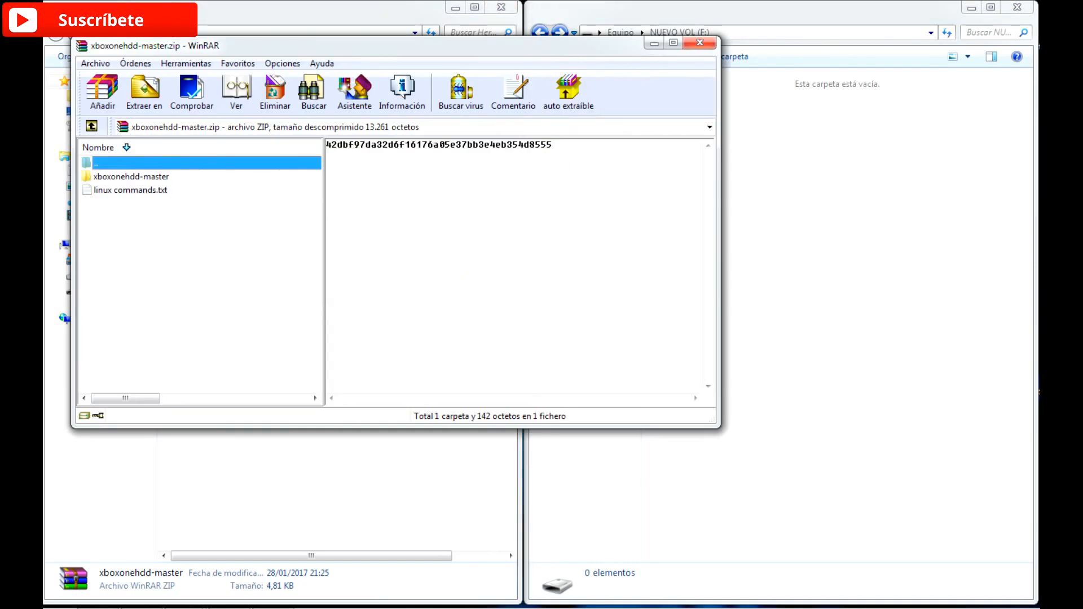
left_click_drag(231, 224, 130, 173)
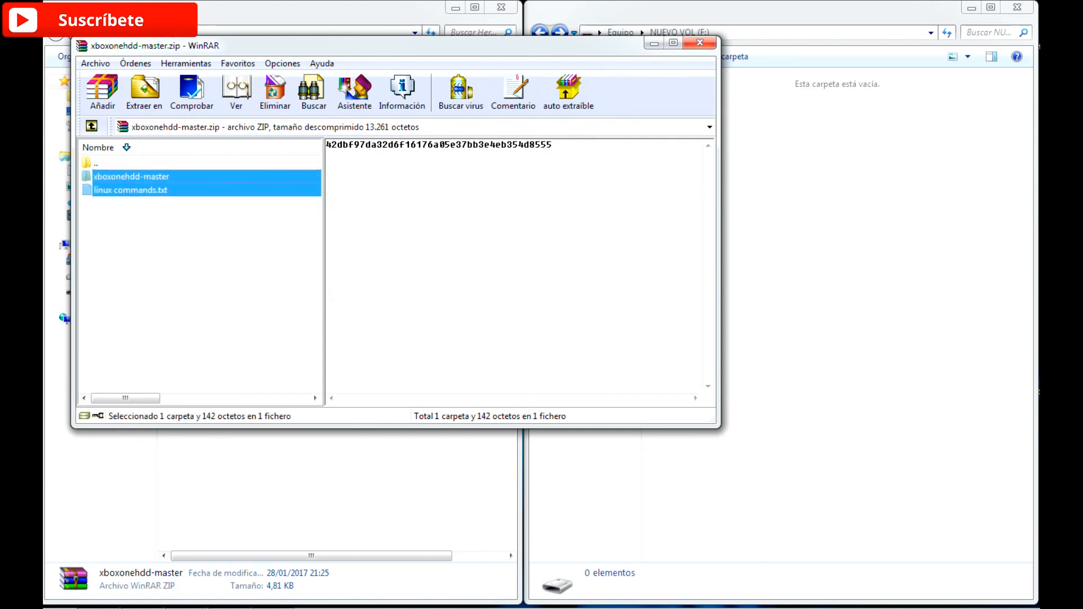
left_click_drag(131, 177, 790, 242)
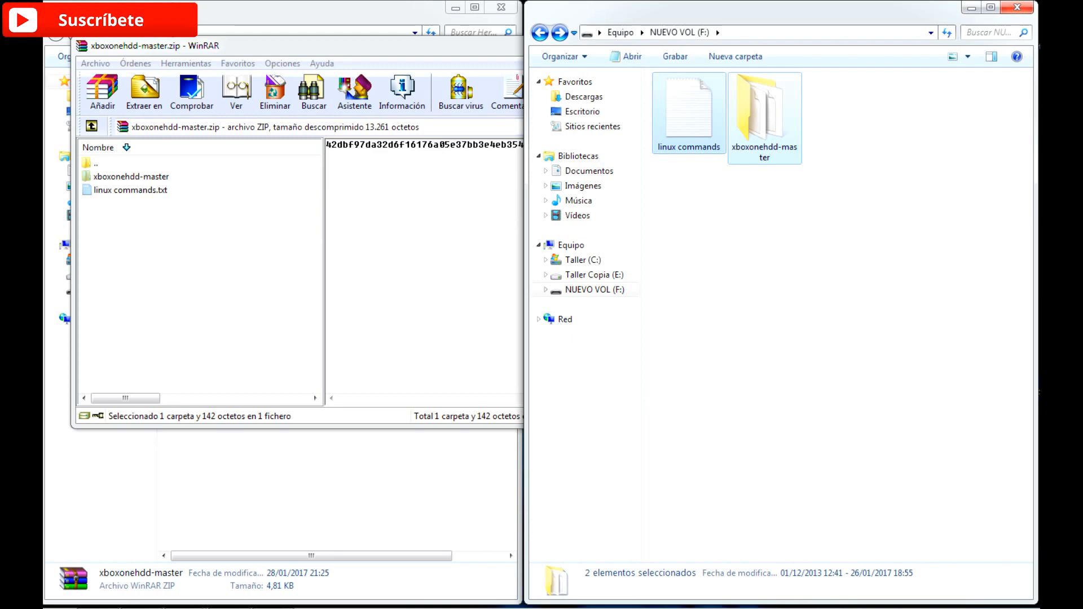
left_click(384, 46)
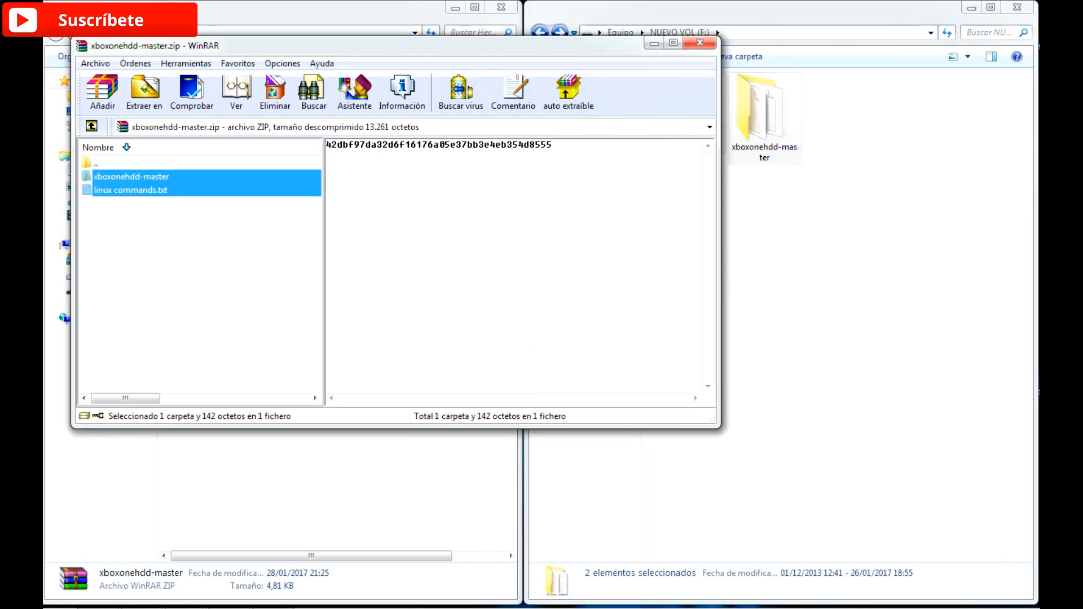
left_click(699, 43)
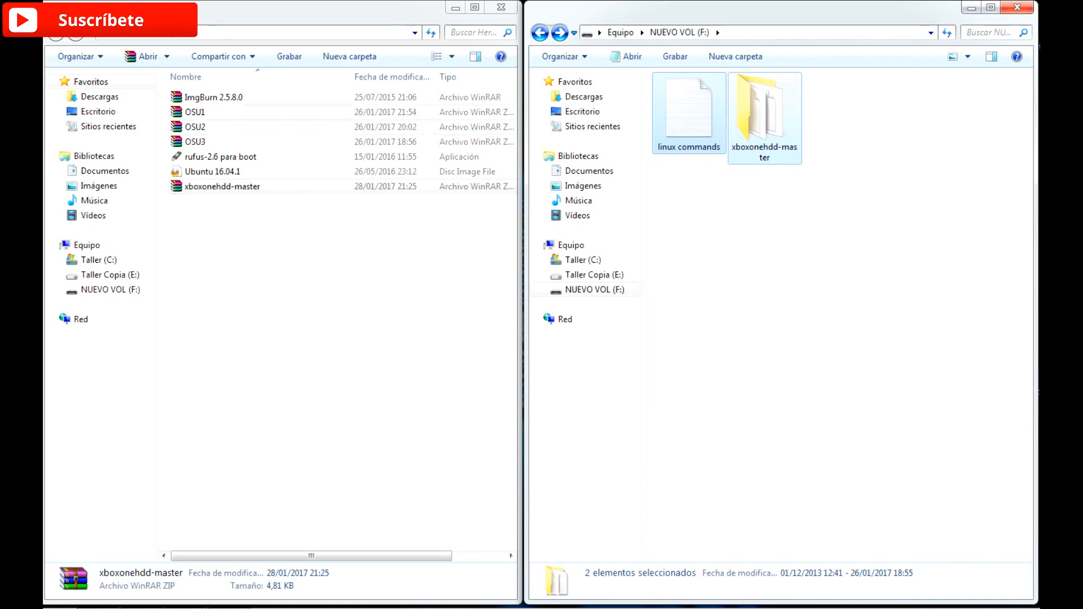
- Extract the $SystemUpdate folder from the OSU1 archive to NUEVO VOL (F:)
double_click(195, 112)
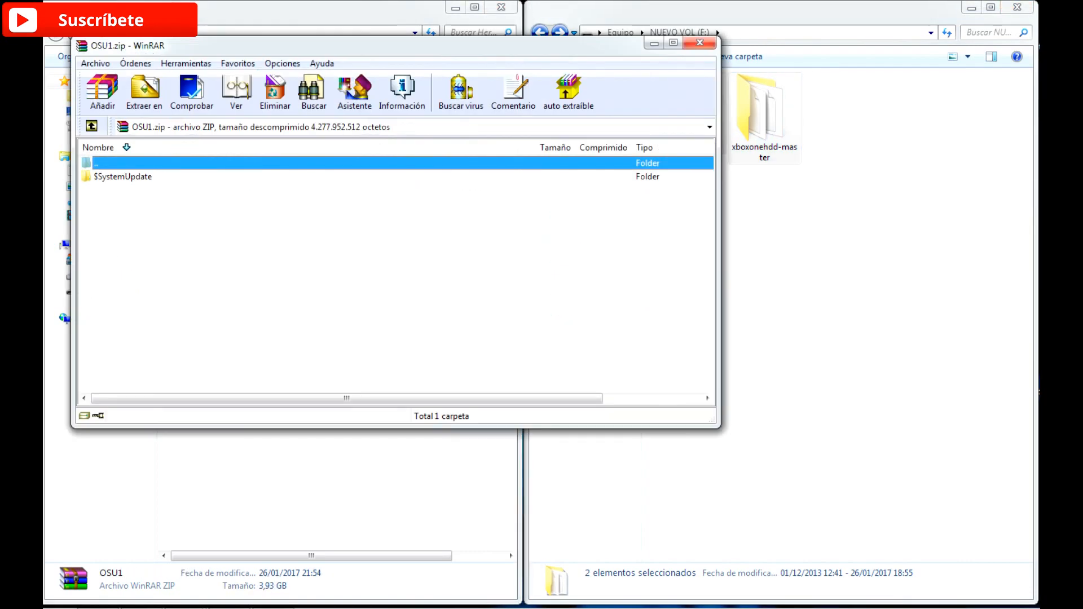
left_click(123, 177)
left_click_drag(123, 177, 846, 282)
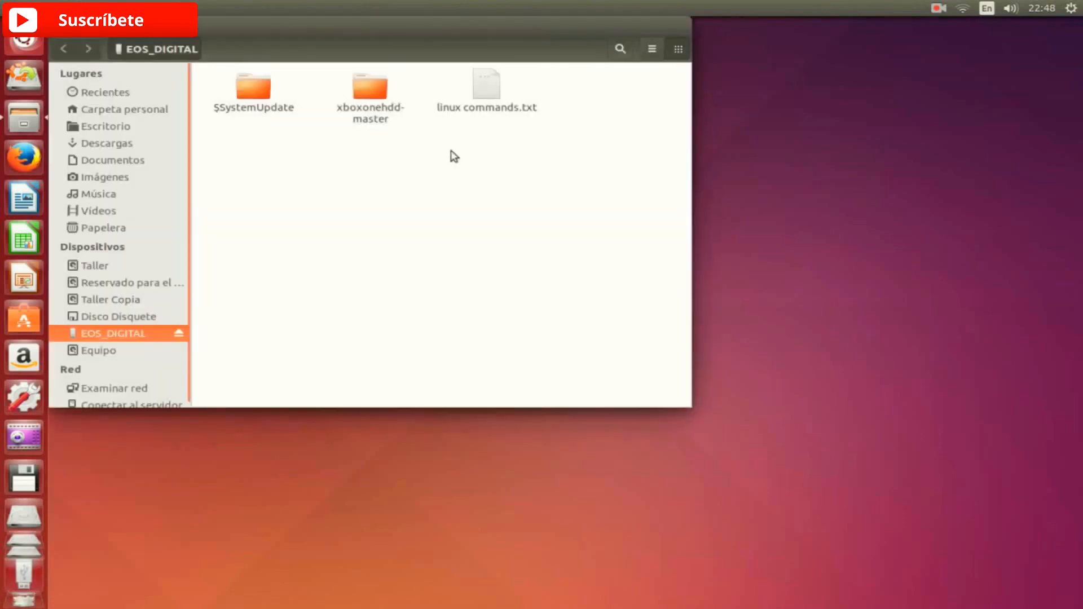
- In Ubuntu, open linux commands.txt from the EOS_DIGITAL drive and move the windows aside to clear the desktop
left_click_drag(336, 26, 697, 39)
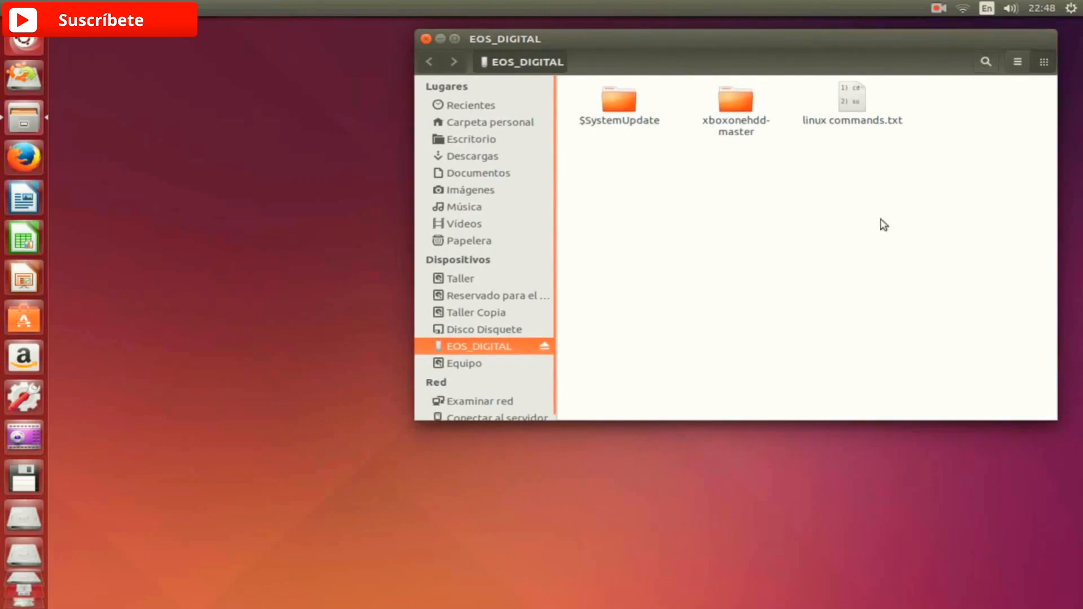
double_click(850, 110)
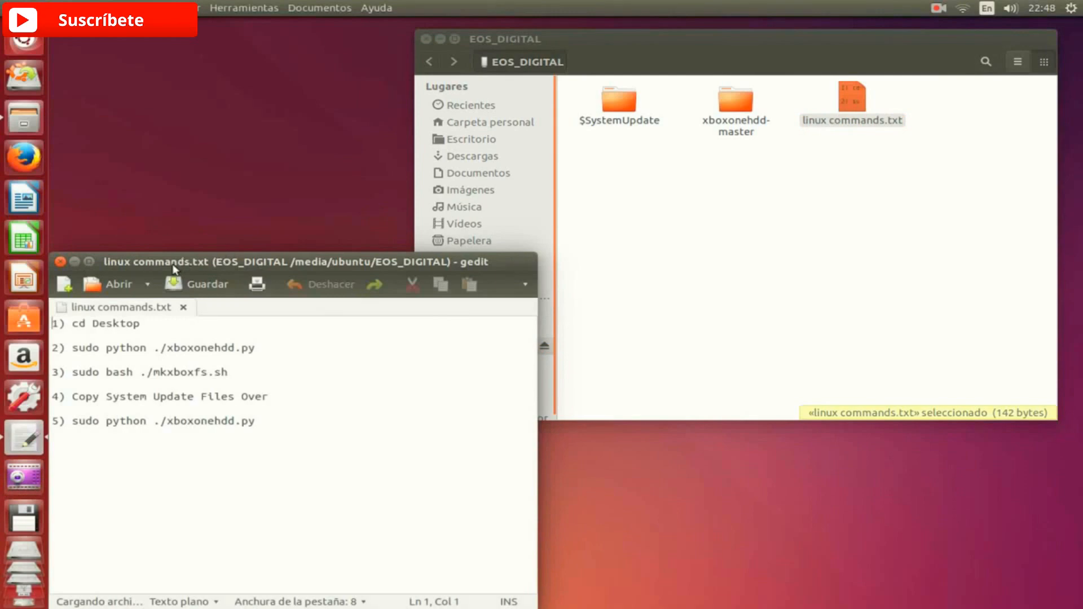
left_click_drag(162, 262, 689, 249)
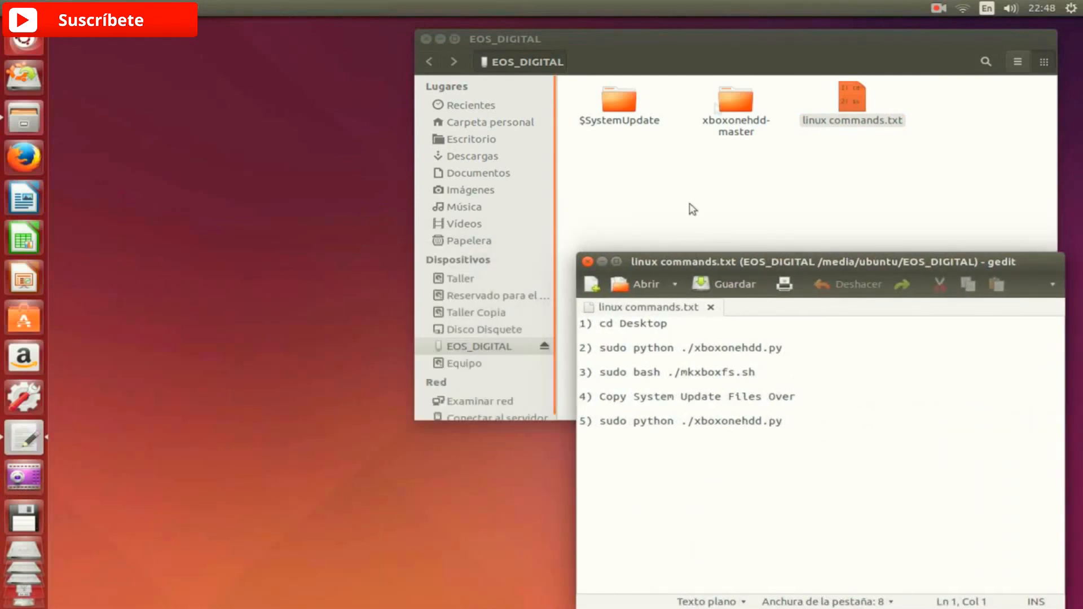
- Copy gptutil.py, README.md and xboxonehdd.py from the xboxonehdd-master folder to the desktop, and minimize the file window
double_click(732, 103)
left_click_drag(875, 174, 140, 135)
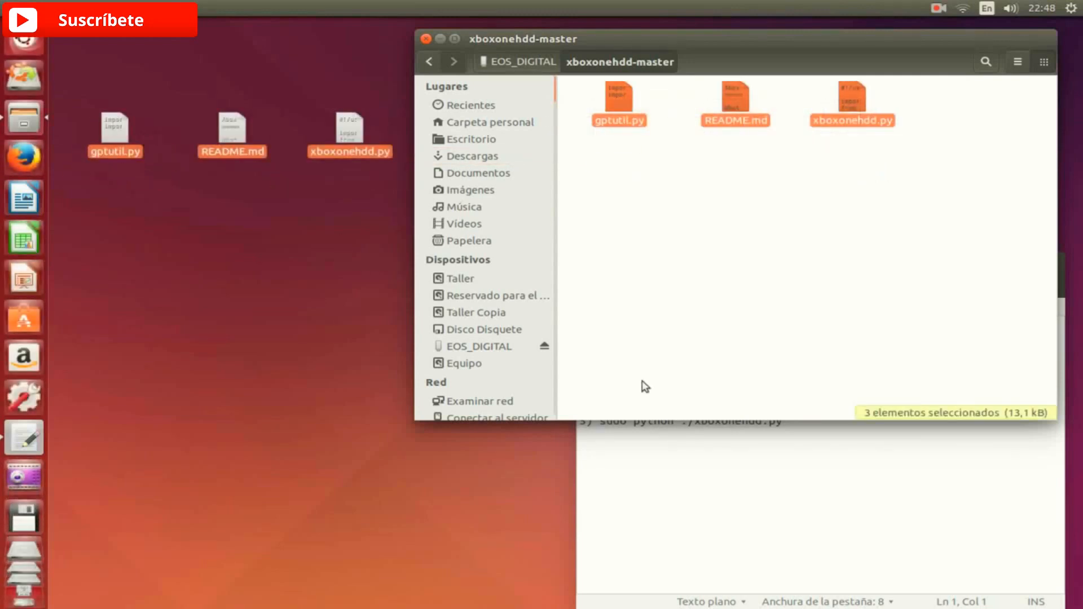
left_click(430, 61)
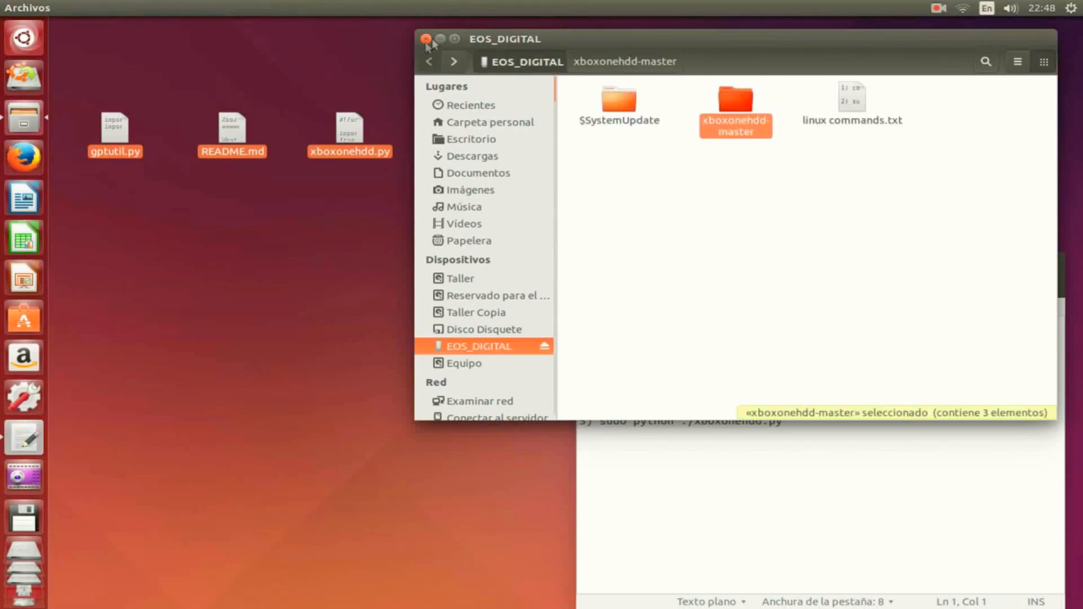
left_click(440, 37)
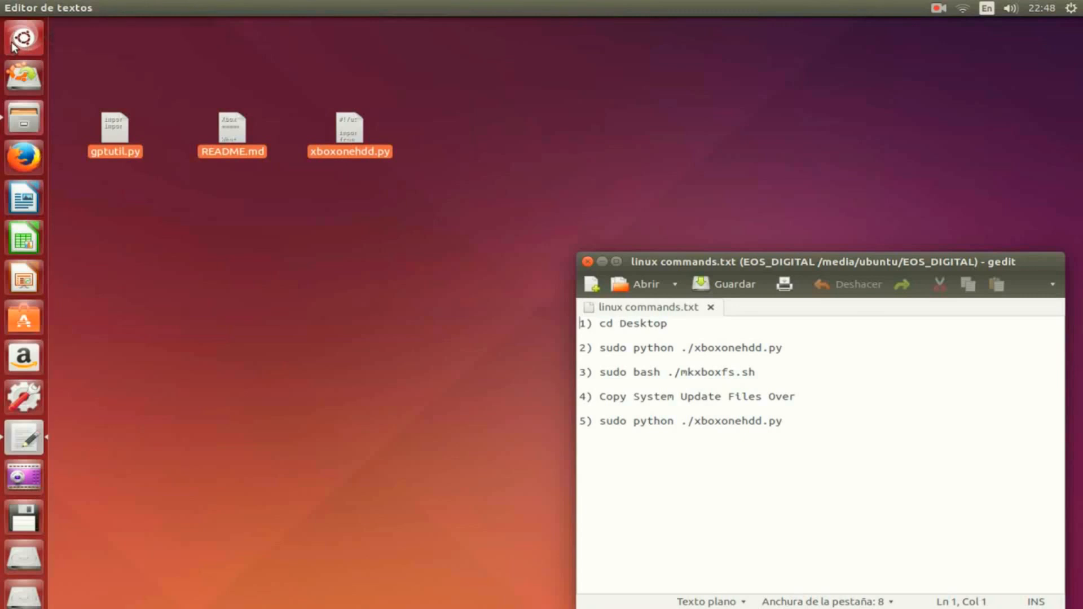
- Search the applications for "ter" and launch Terminal
left_click(14, 45)
type("t")
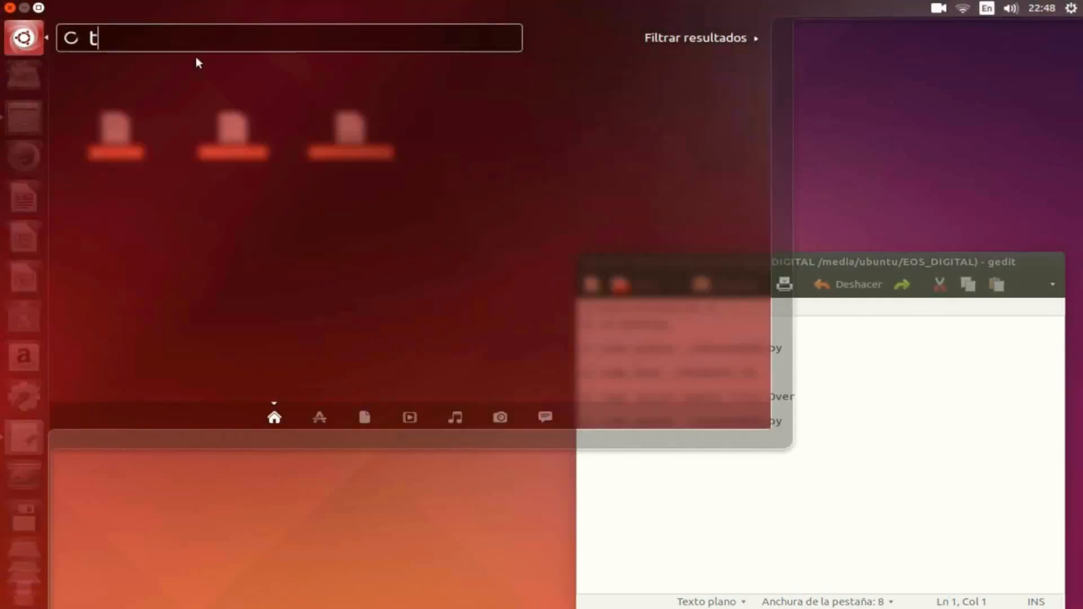
type("er")
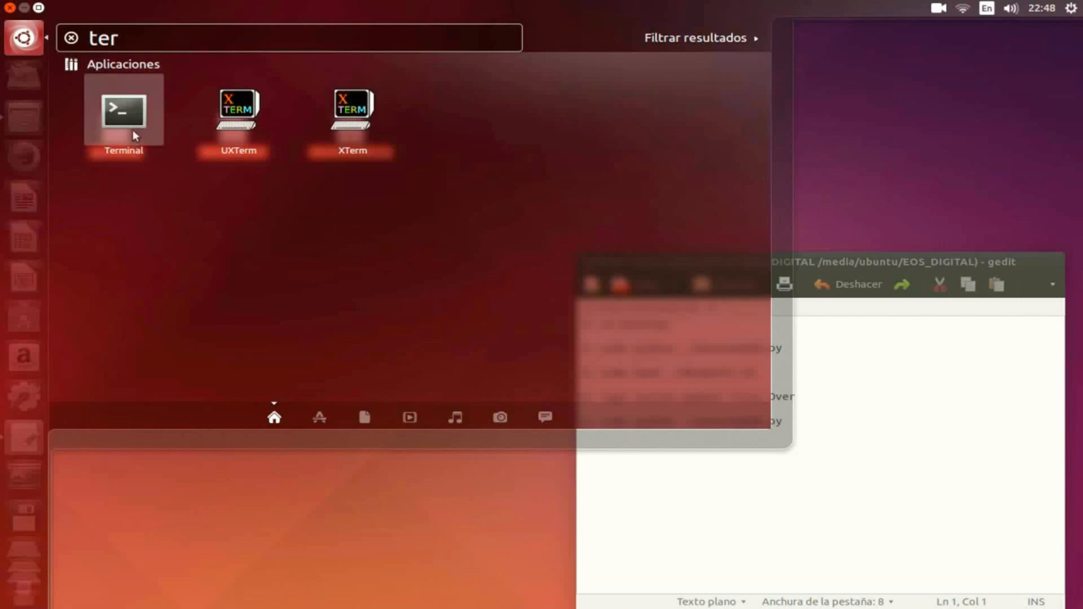
left_click(129, 121)
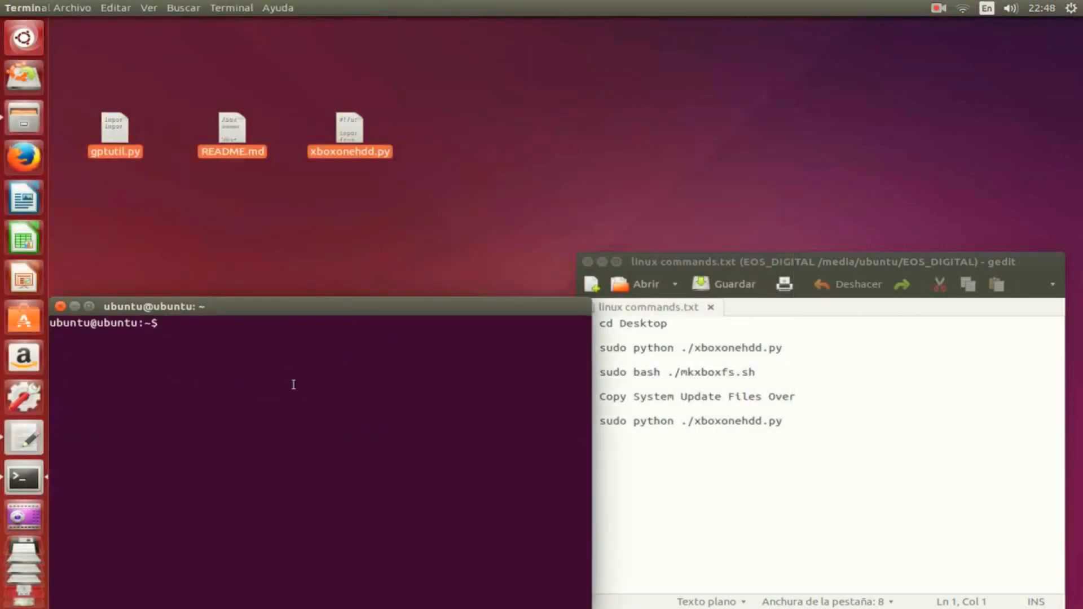
- Search the applications for "dis" and launch the Discos disk utility
left_click(23, 39)
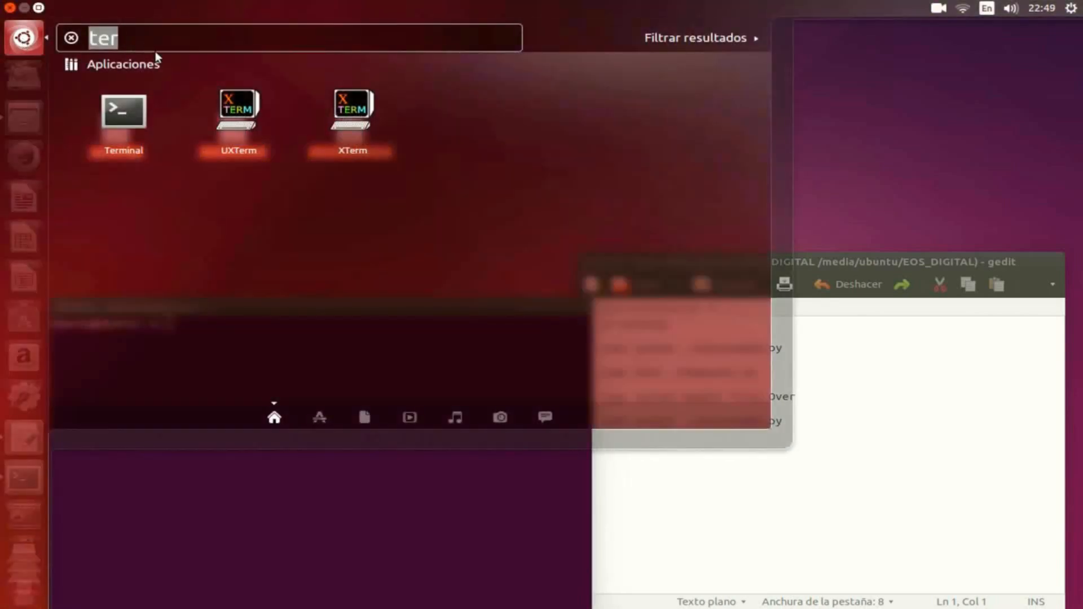
key("BackSpace")
type("di")
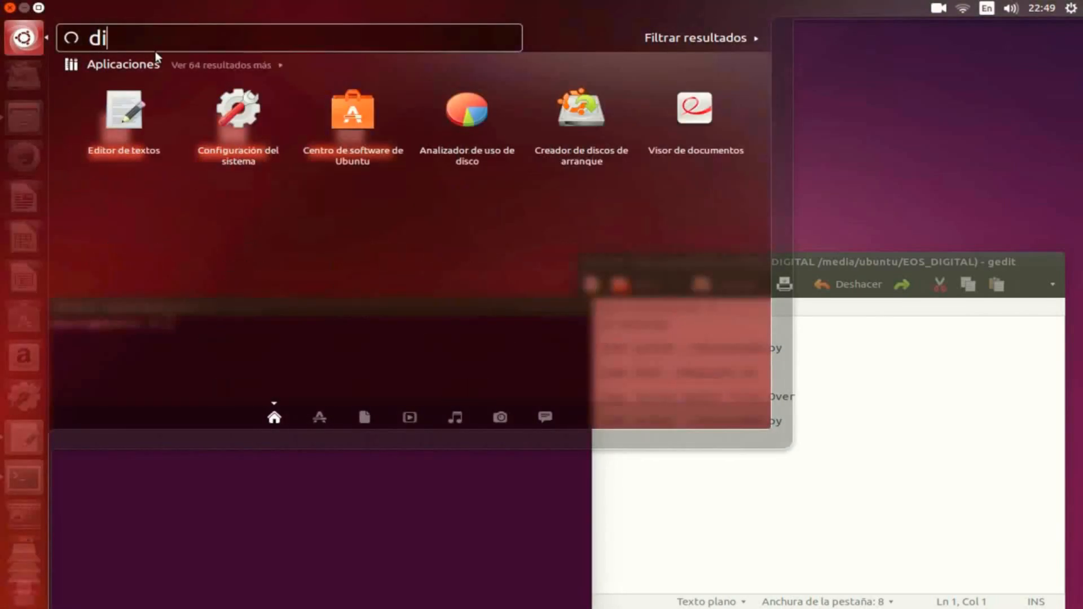
type("s")
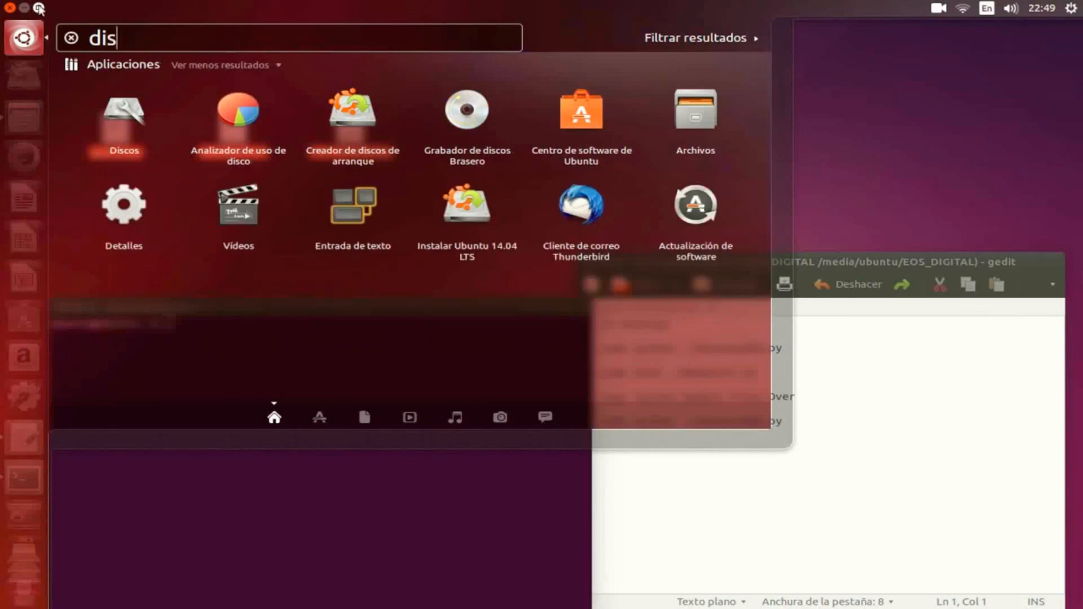
left_click(129, 111)
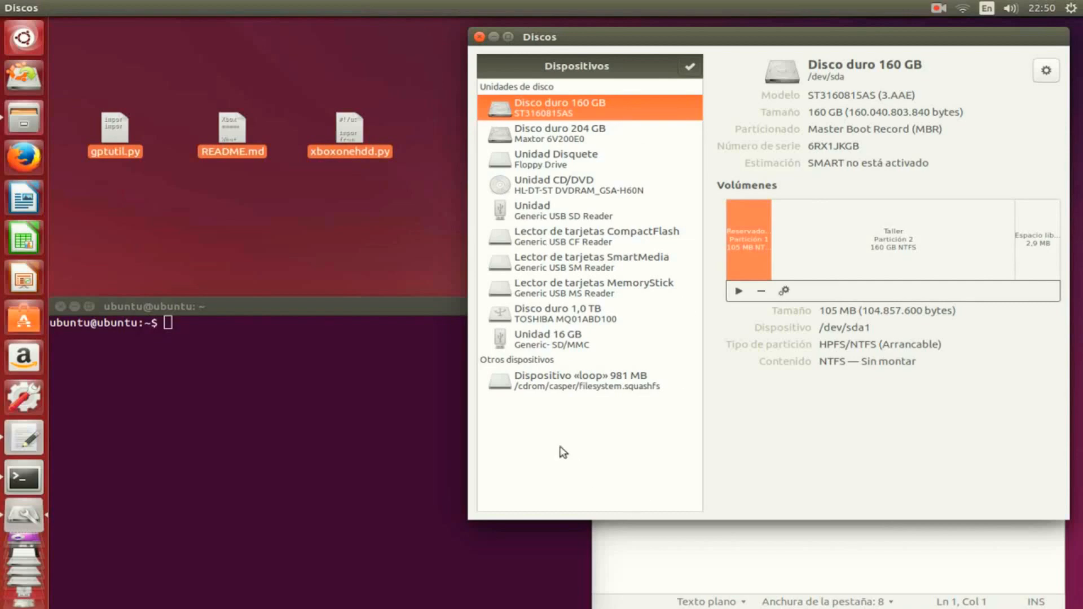
- Check the device details of the loop device, the 16 GB unit and the 1,0 TB TOSHIBA hard disk
left_click(564, 390)
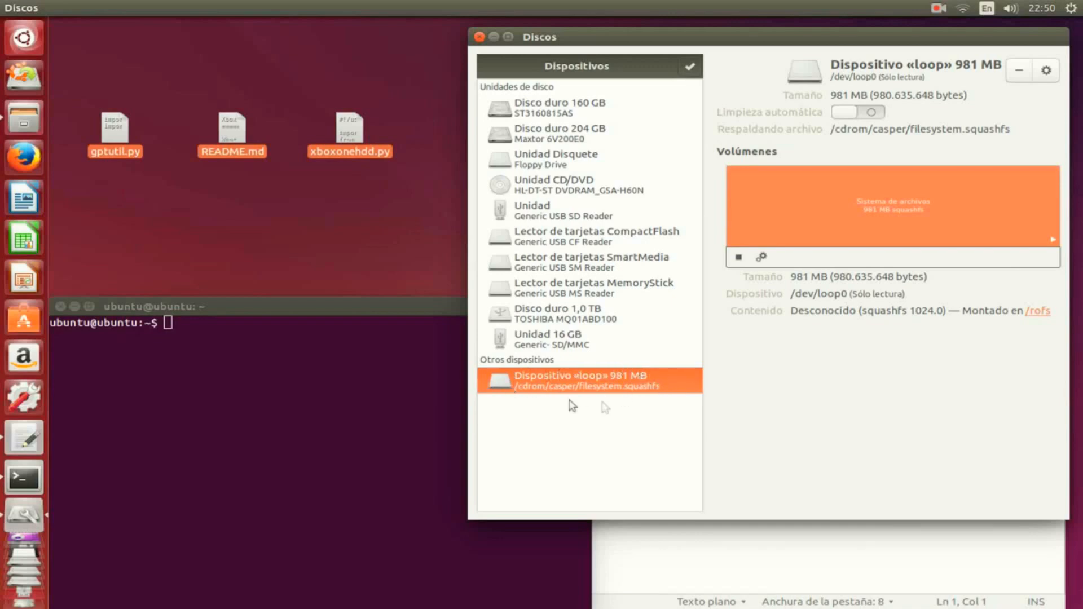
left_click(540, 346)
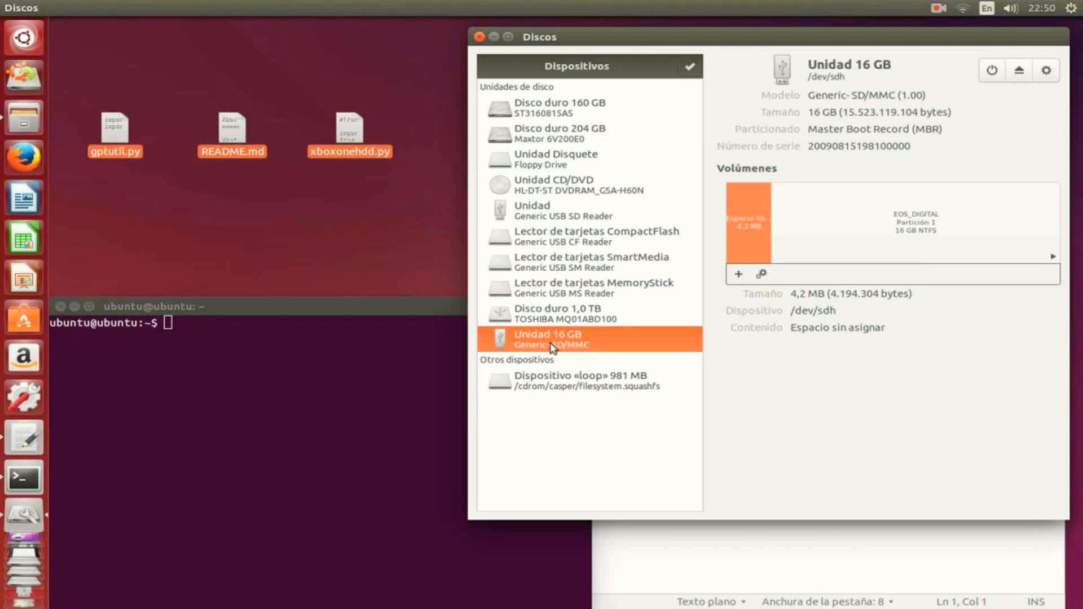
left_click(555, 317)
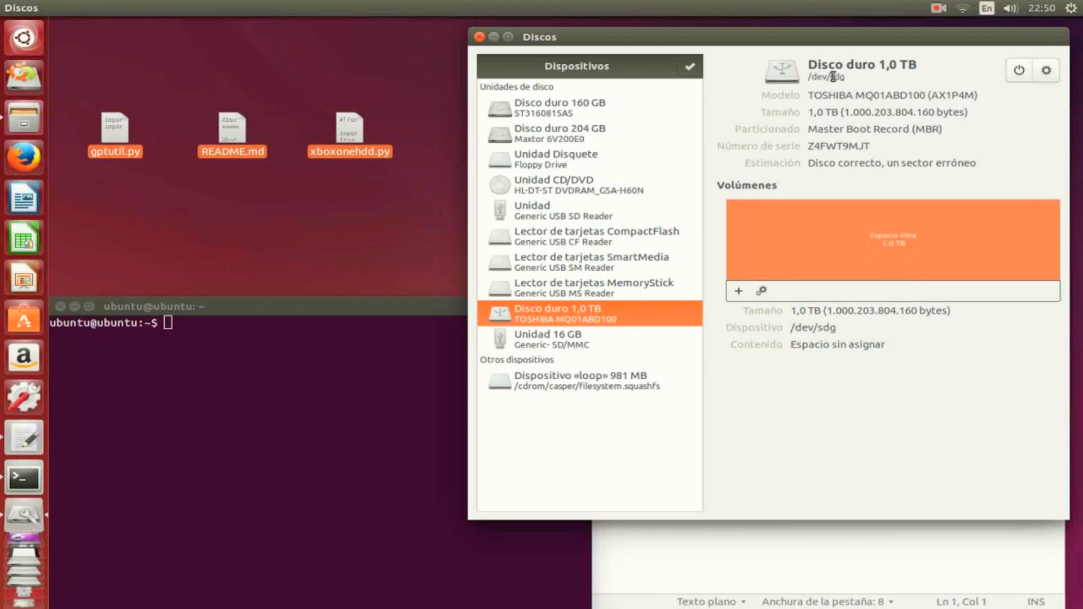
left_click_drag(818, 329, 836, 328)
- Copy the command "cd Desktop" from linux commands.txt and run it in the terminal
left_click(788, 578)
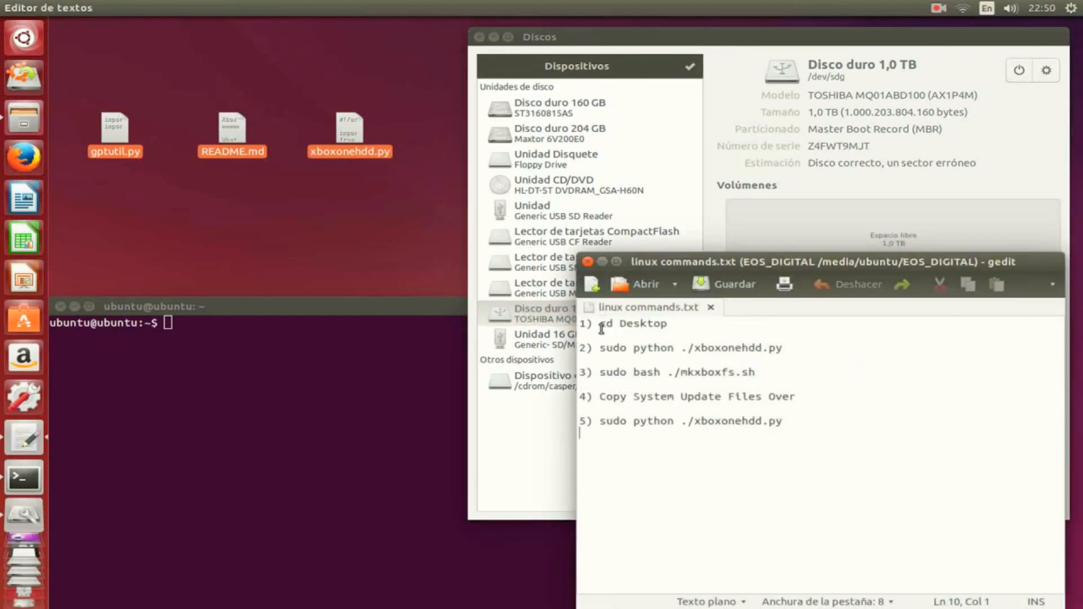
left_click_drag(602, 326, 669, 325)
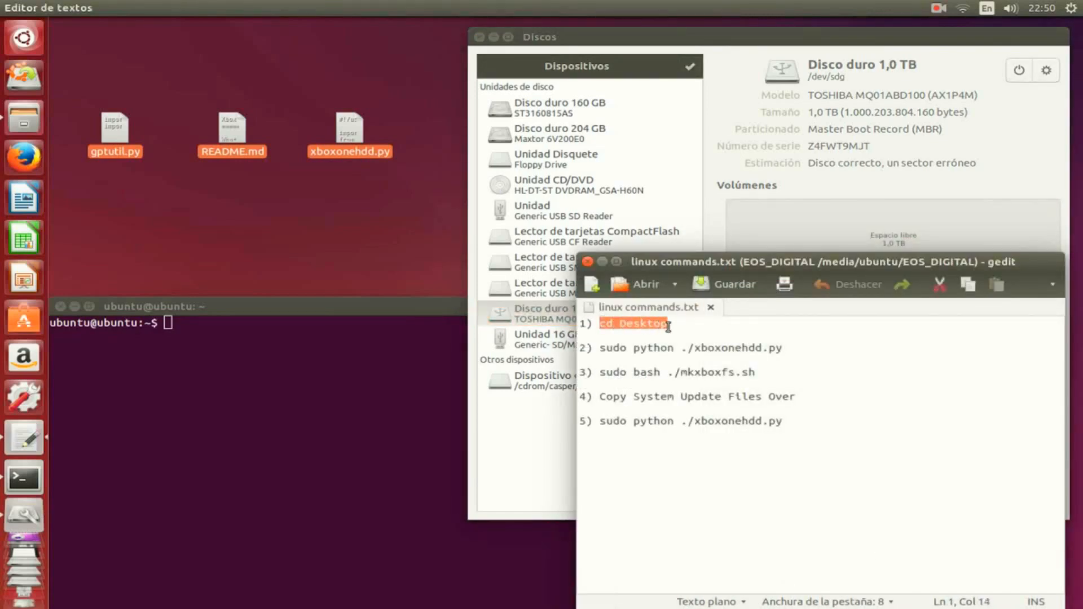
right_click(653, 321)
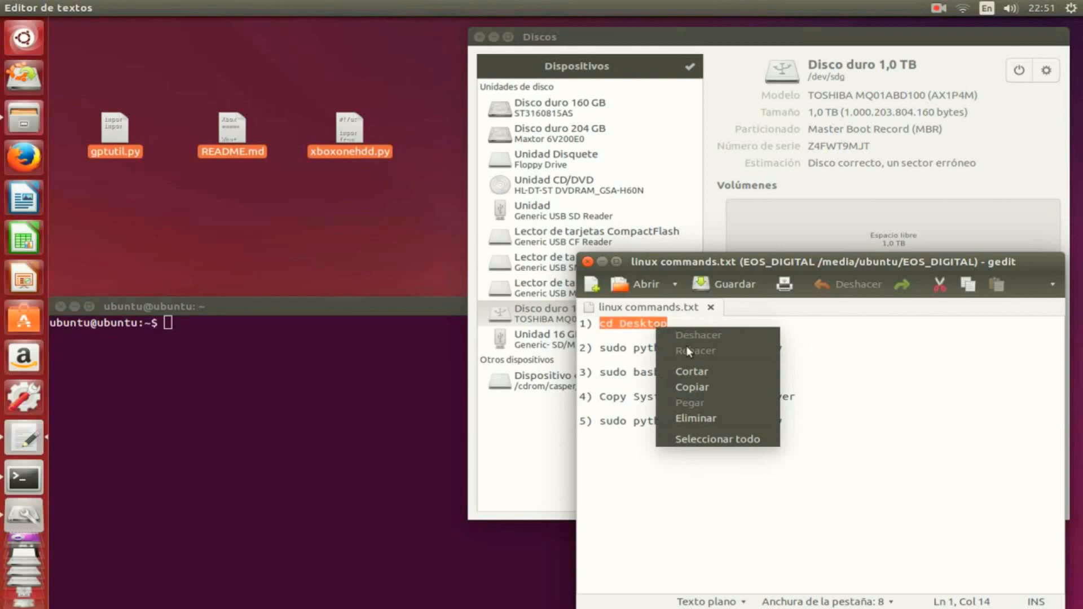
left_click(690, 386)
left_click(332, 351)
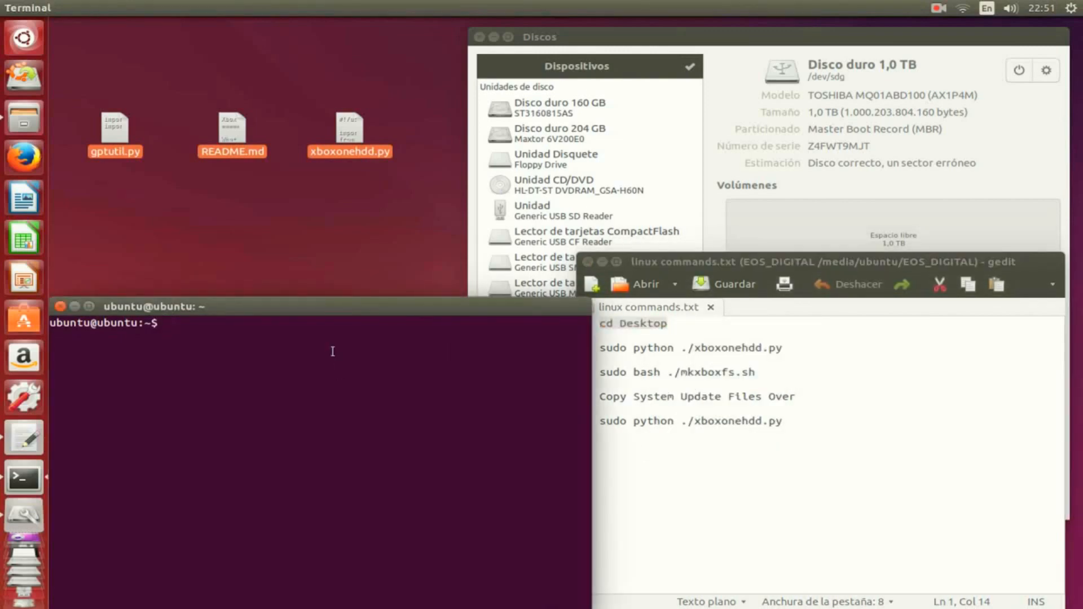
right_click(333, 352)
left_click(392, 427)
key("Return")
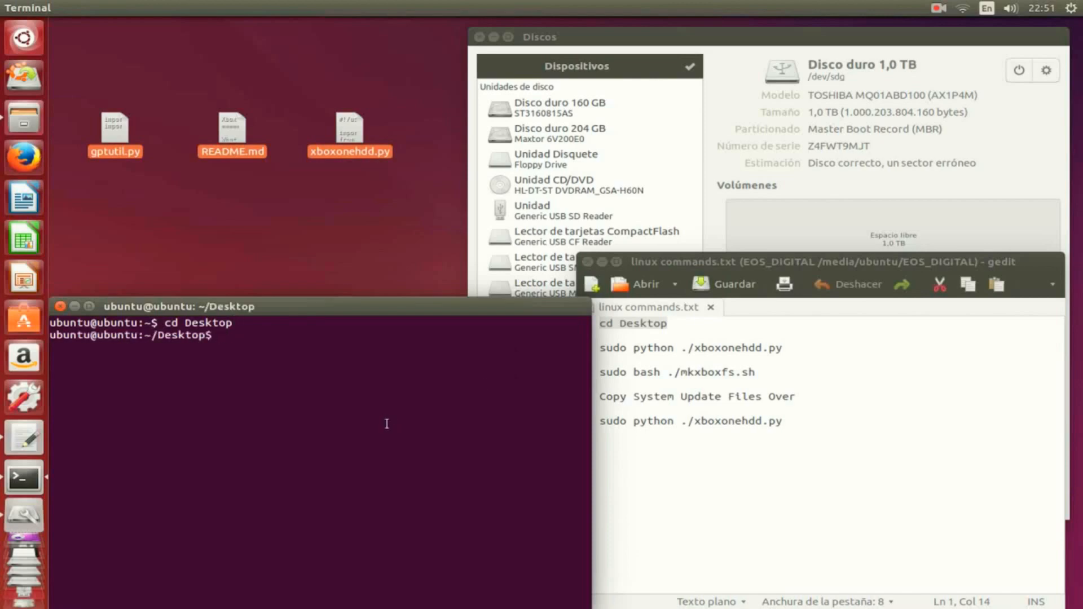
- Copy the command "sudo python ./xboxonehdd.py" from linux commands.txt and run it in the terminal with "sdg" appended
left_click(858, 544)
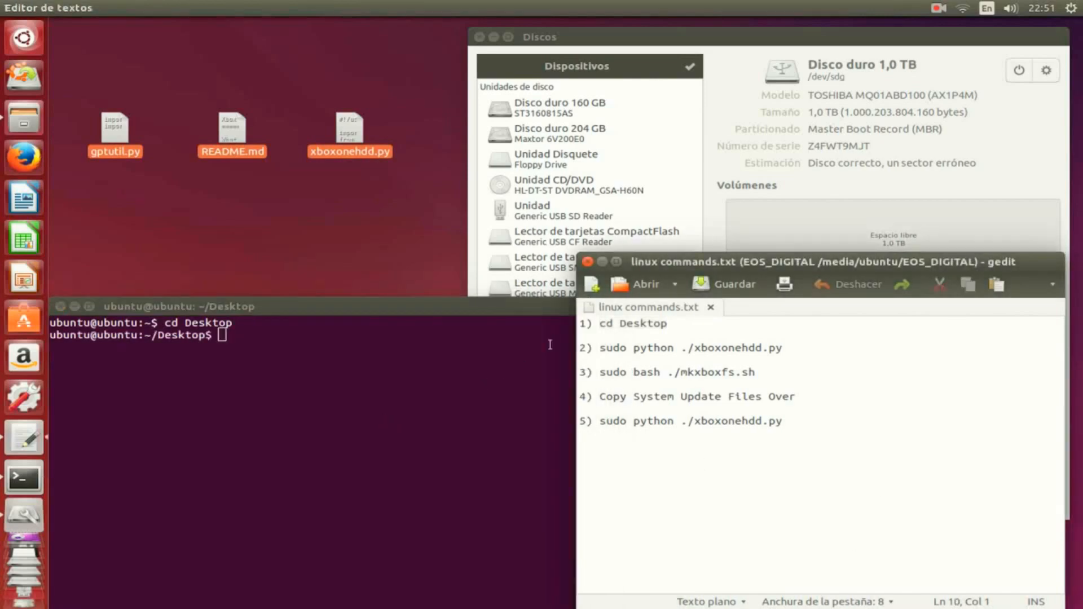
left_click(601, 349)
left_click_drag(775, 360, 782, 347)
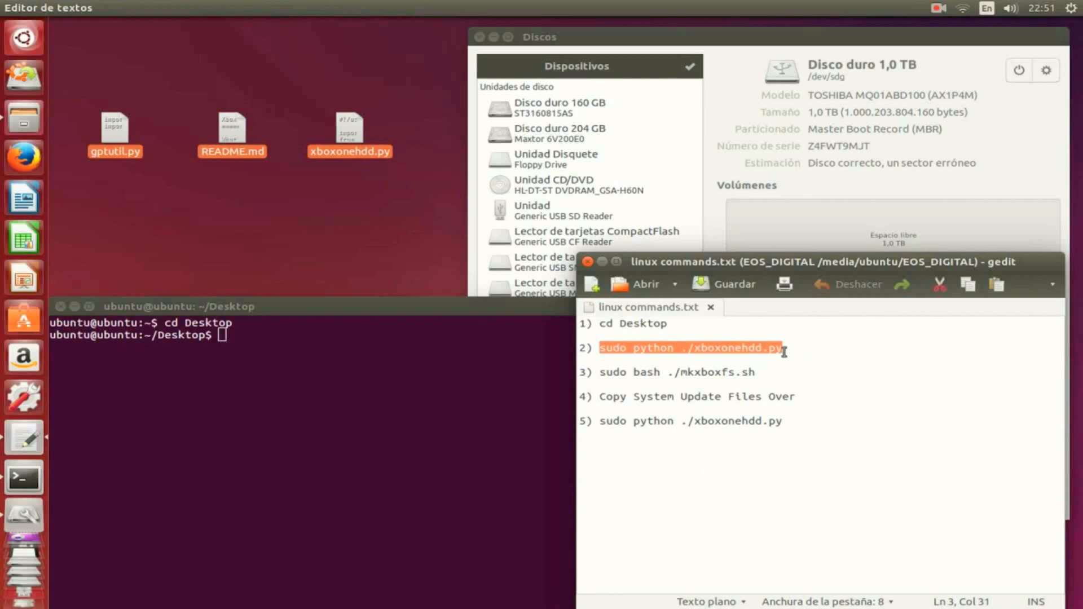
right_click(767, 349)
left_click(810, 407)
right_click(396, 362)
left_click(436, 444)
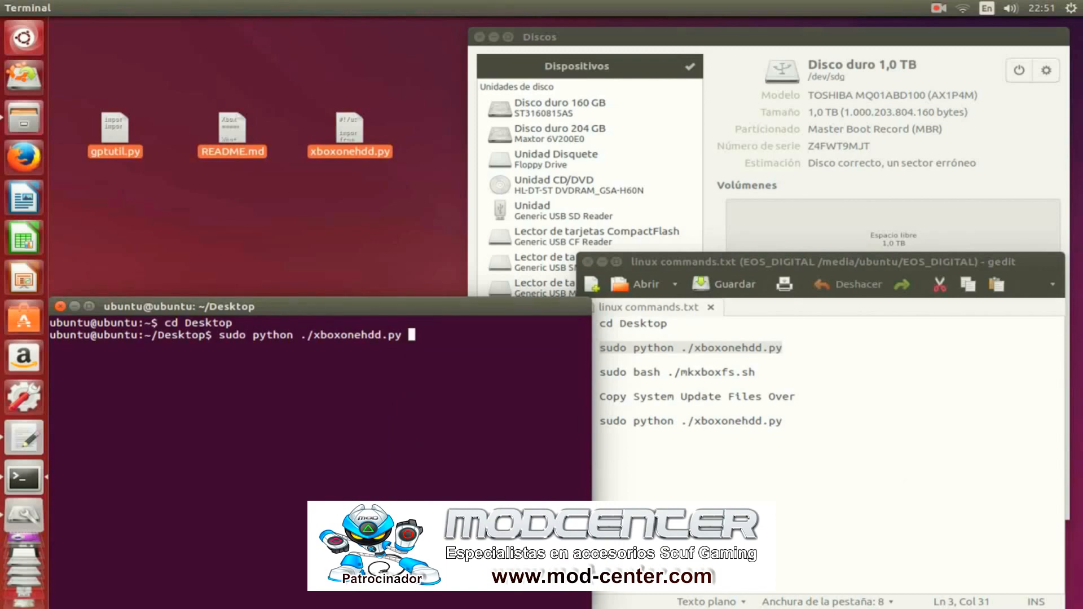
type("sdg")
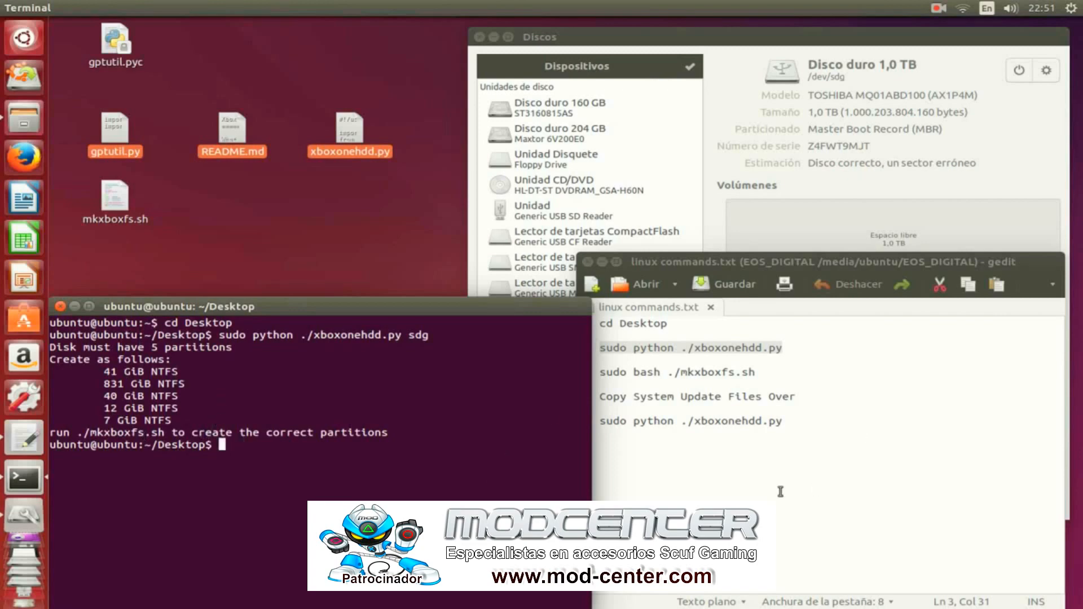
- Copy the command "sudo bash ./mkxboxfs.sh" from linux commands.txt and run it in the terminal with "sdg" appended
left_click(762, 503)
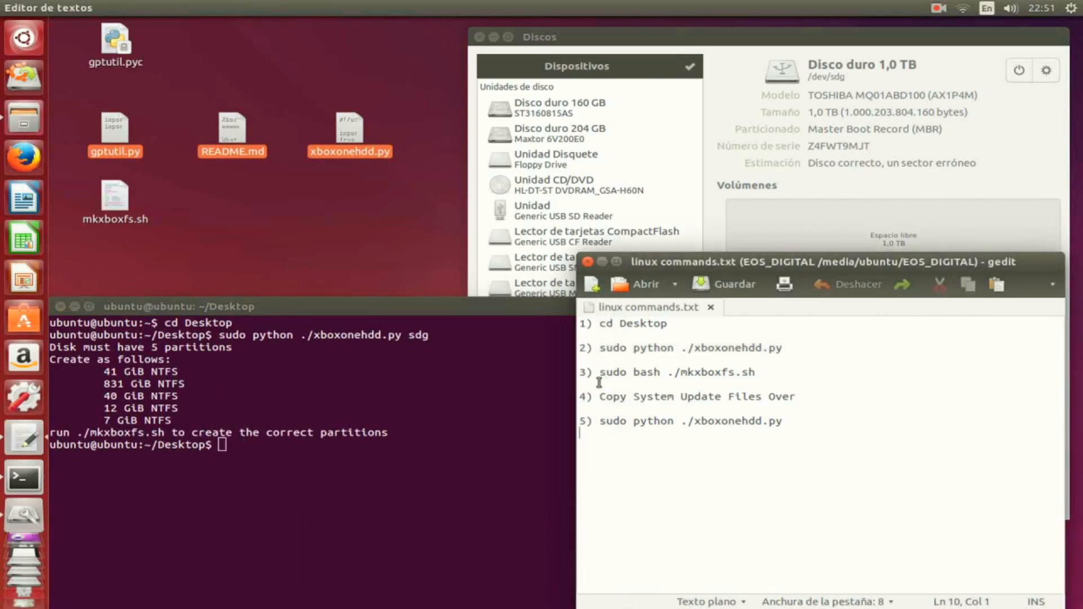
left_click_drag(601, 373, 781, 371)
right_click(667, 373)
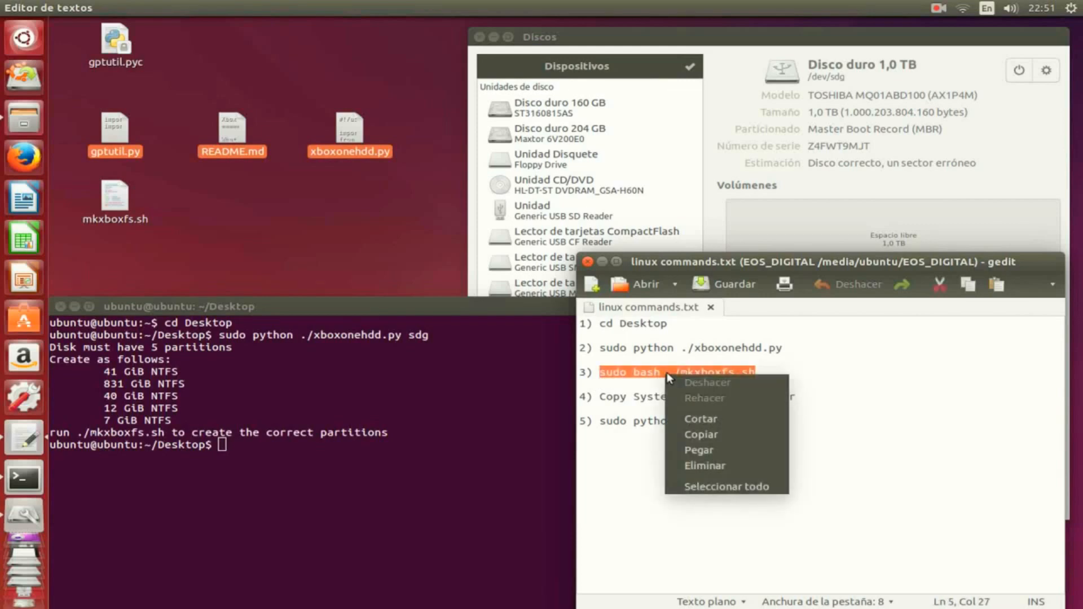
left_click(714, 431)
right_click(228, 449)
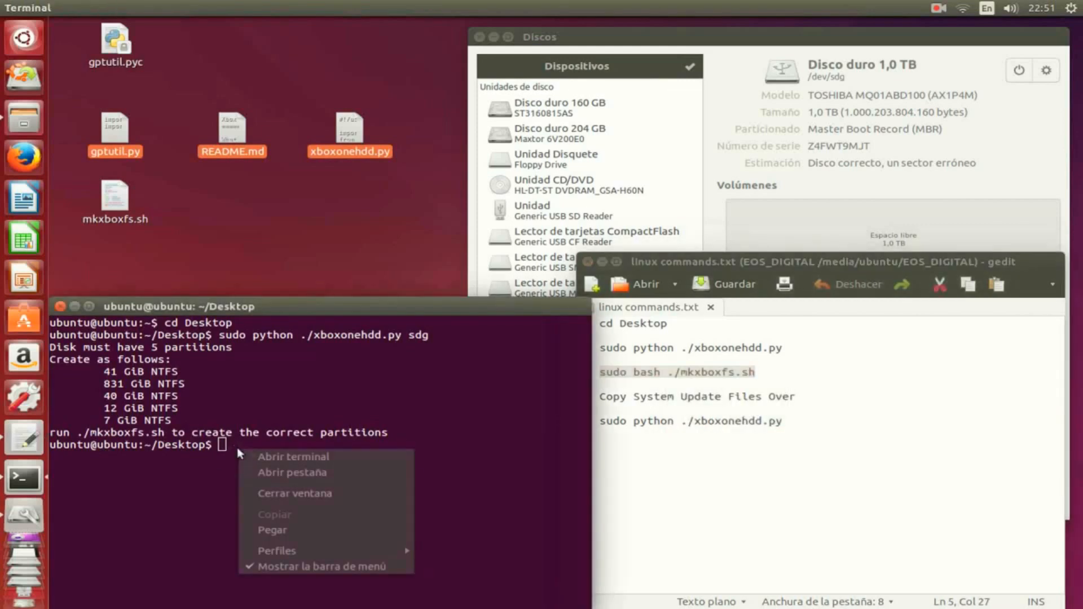
left_click(316, 528)
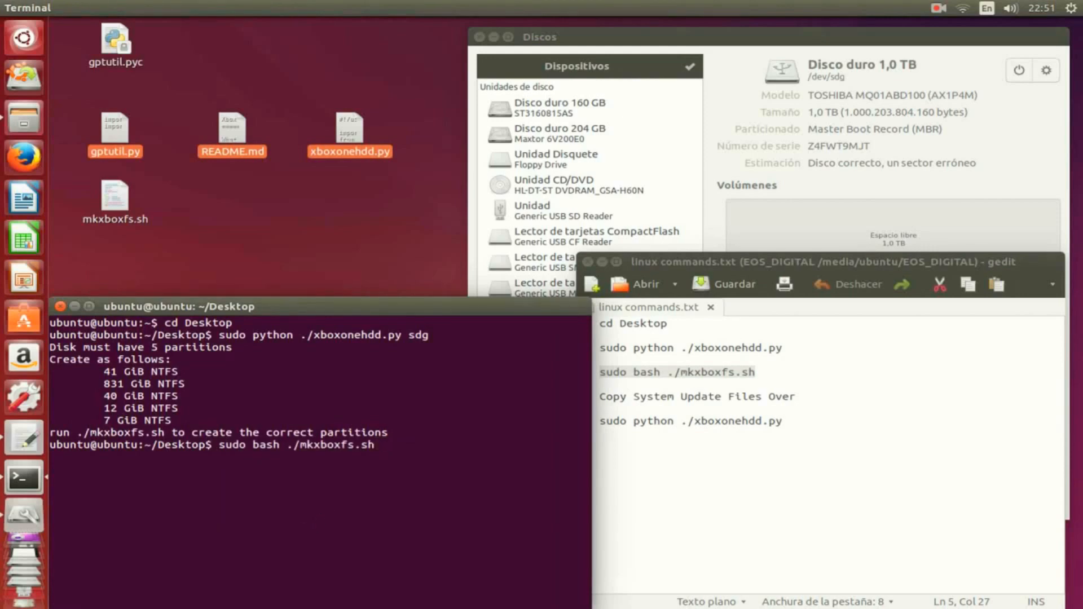
type("sdg")
key("Return")
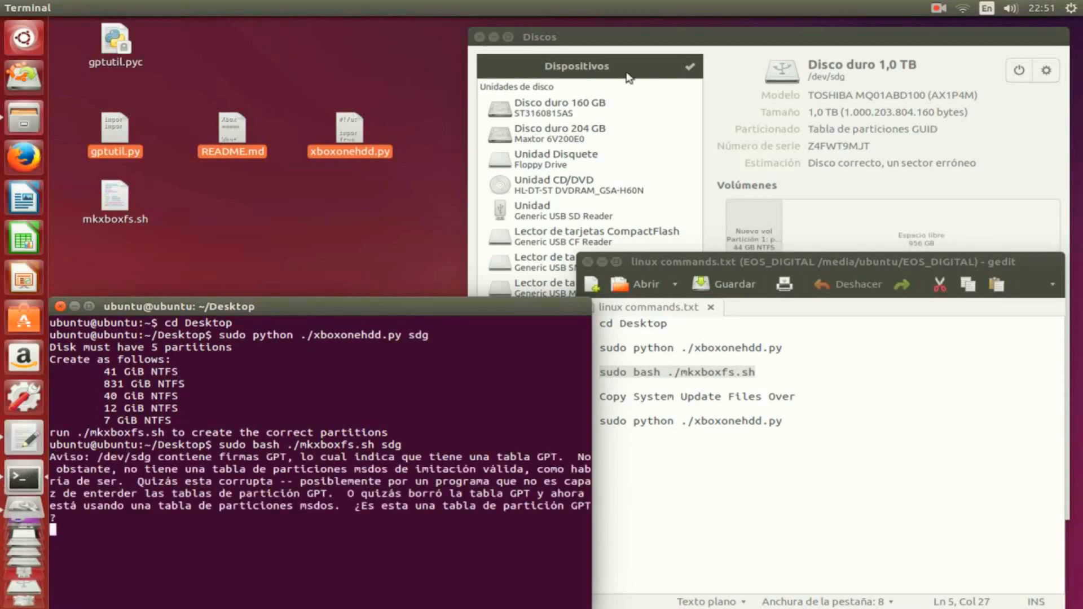
- Check the volumes of the 1,0 TB disk in Discos and minimise Discos, the terminal and the text editor
left_click(730, 32)
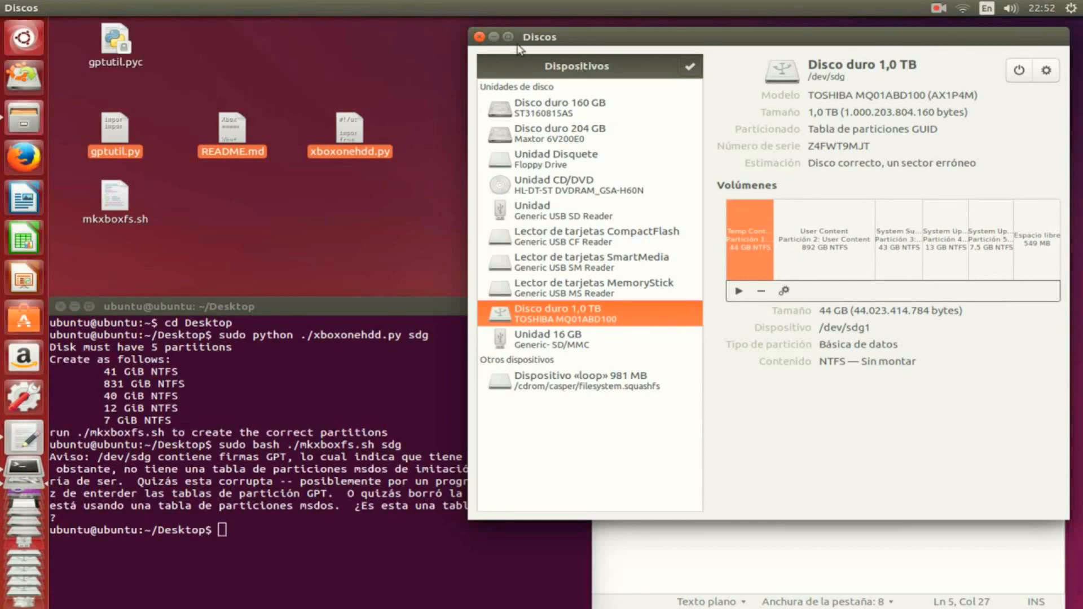
left_click(493, 38)
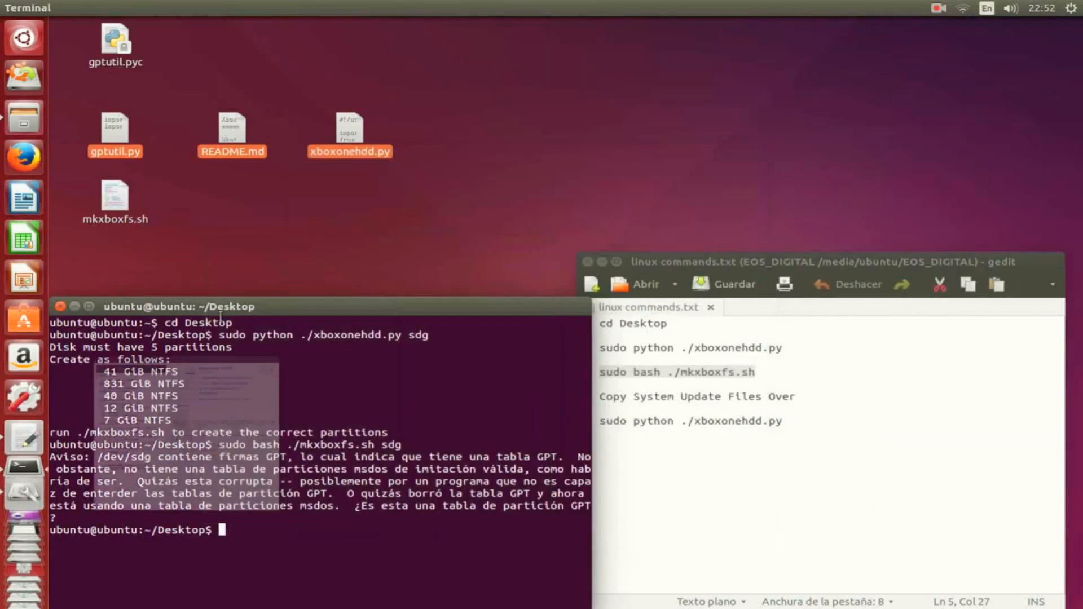
left_click(76, 308)
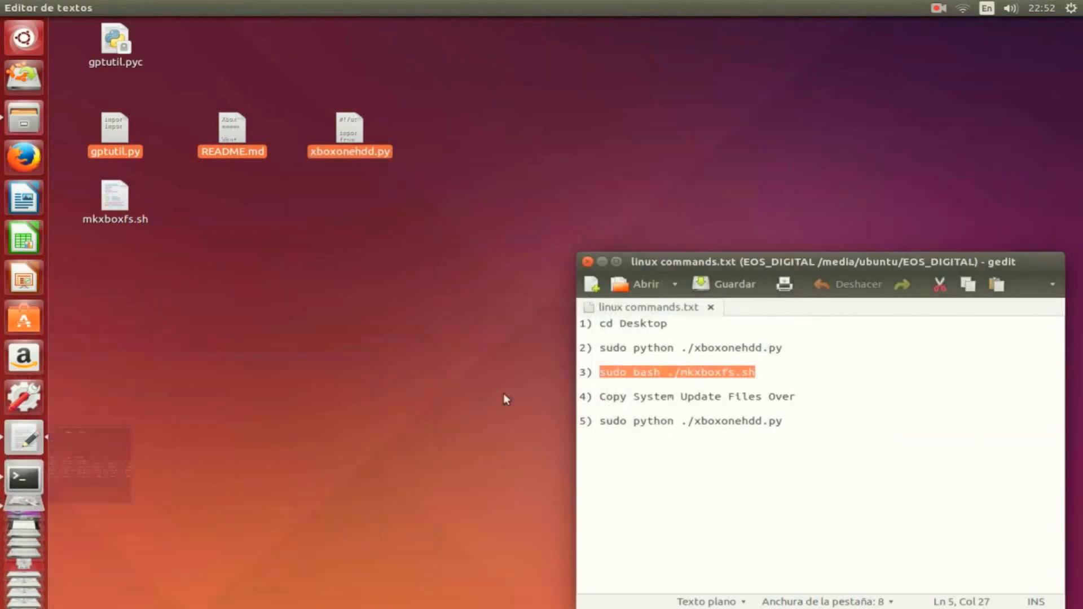
left_click(602, 261)
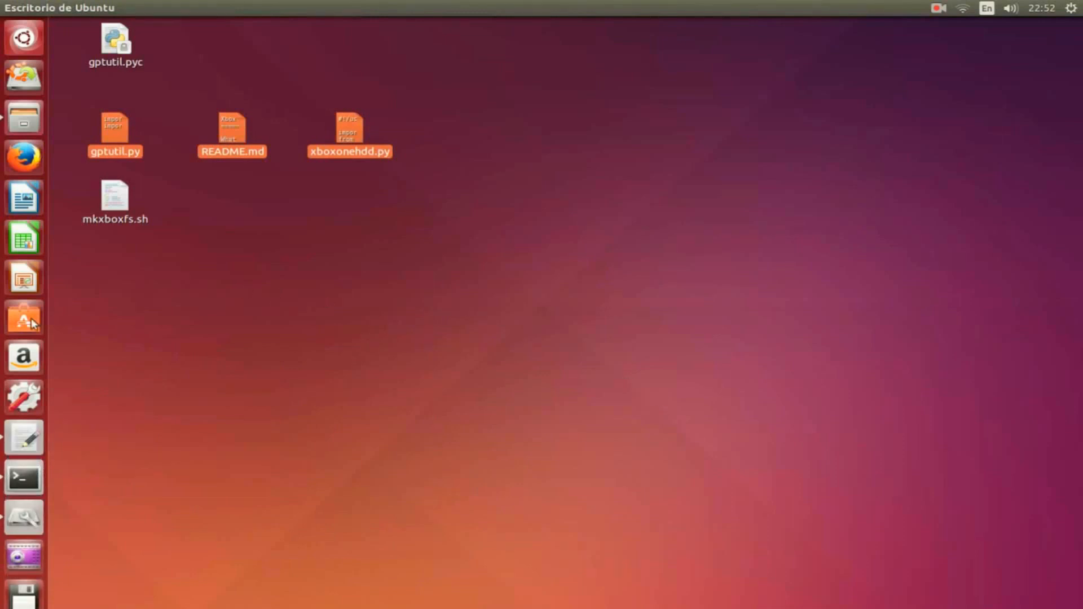
- Open the System Update volume and move its window clear of the desktop files
mouse_move(24, 606)
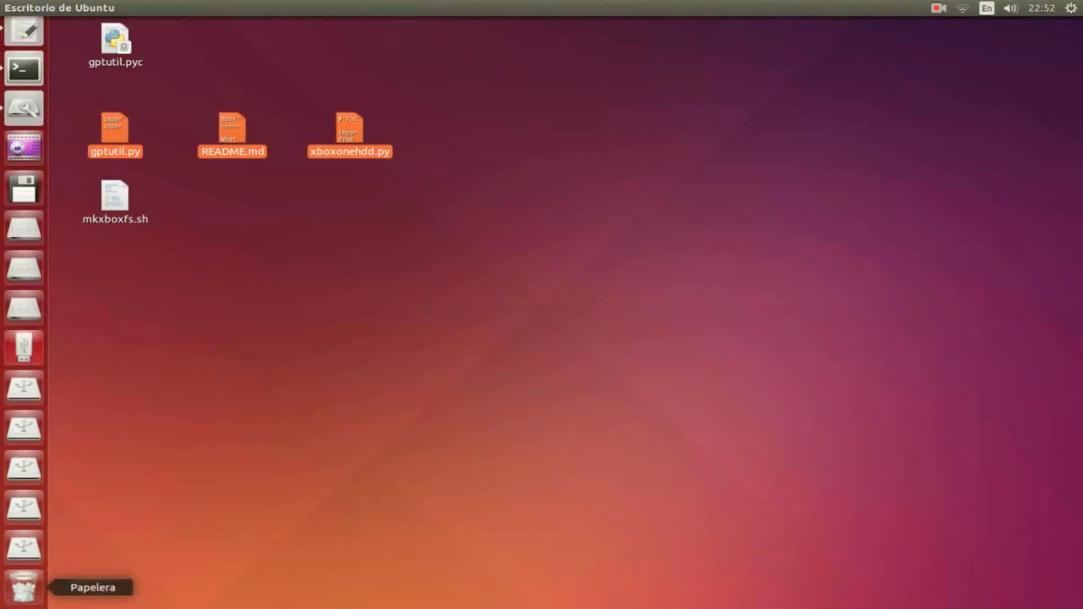
left_click(24, 510)
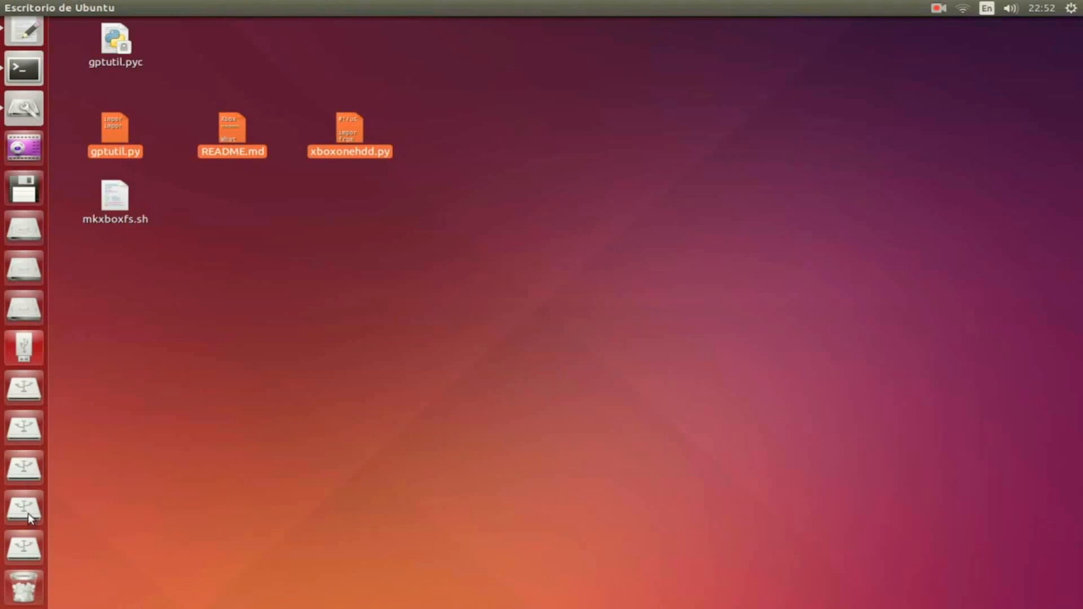
left_click_drag(329, 29, 701, 47)
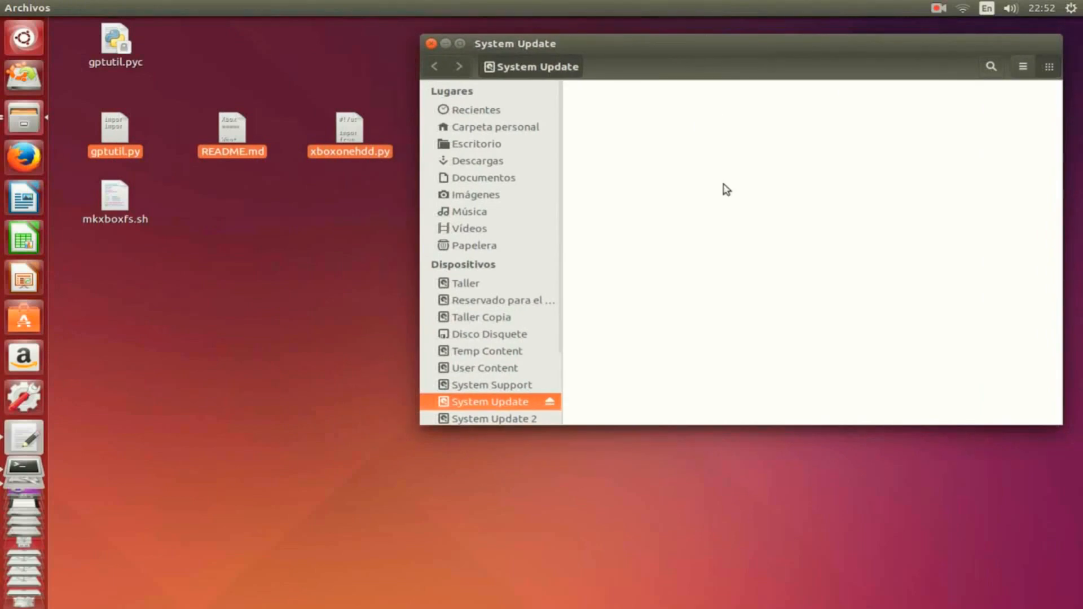
- Create two folders named A and B in the root of the System Update volume
right_click(670, 171)
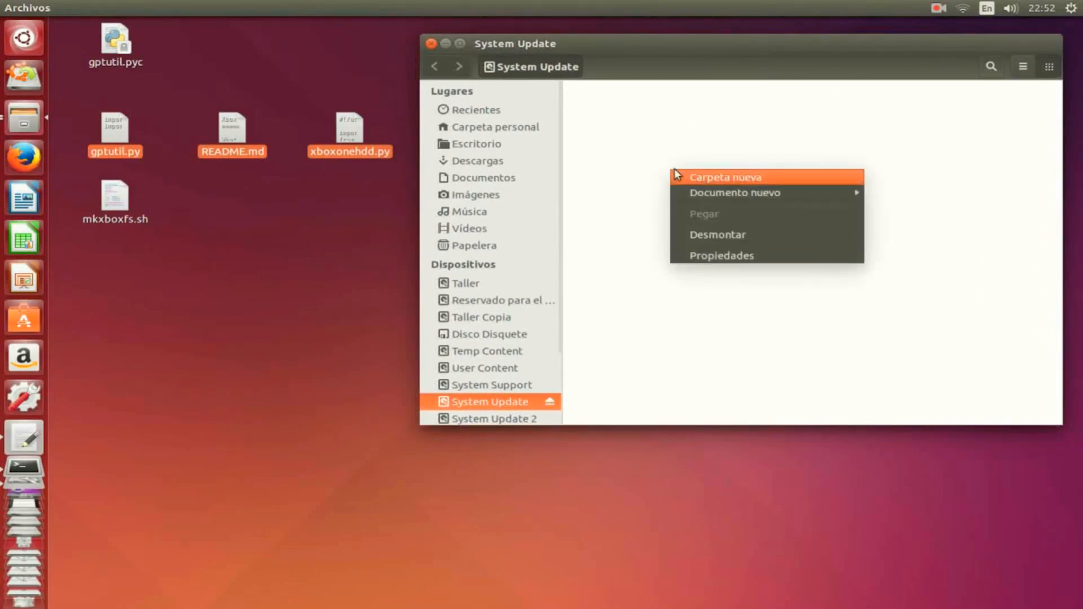
left_click(726, 178)
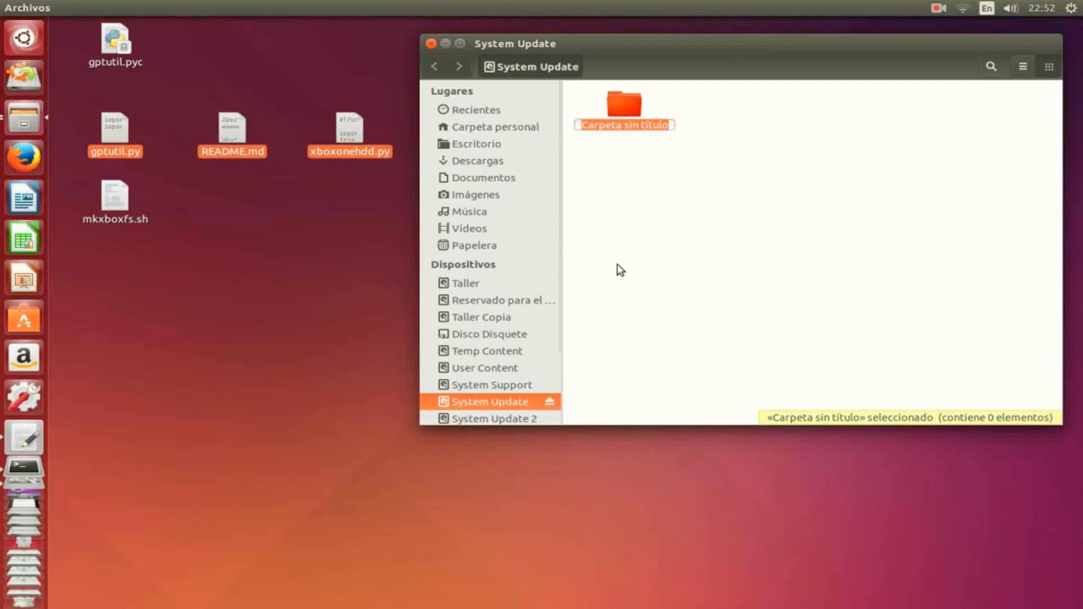
type("A")
key("Return")
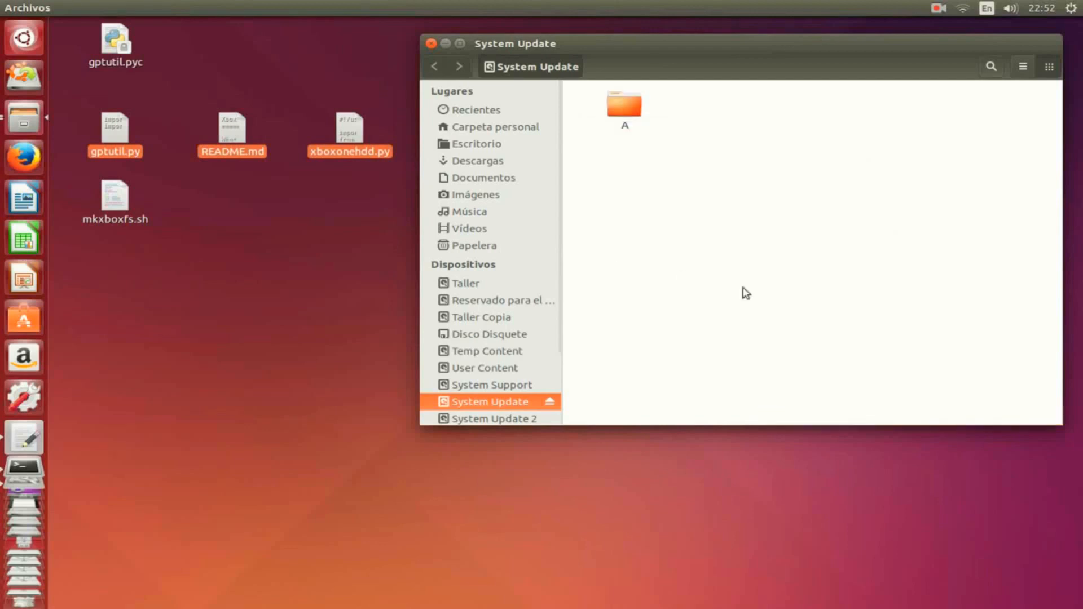
right_click(743, 288)
left_click(792, 297)
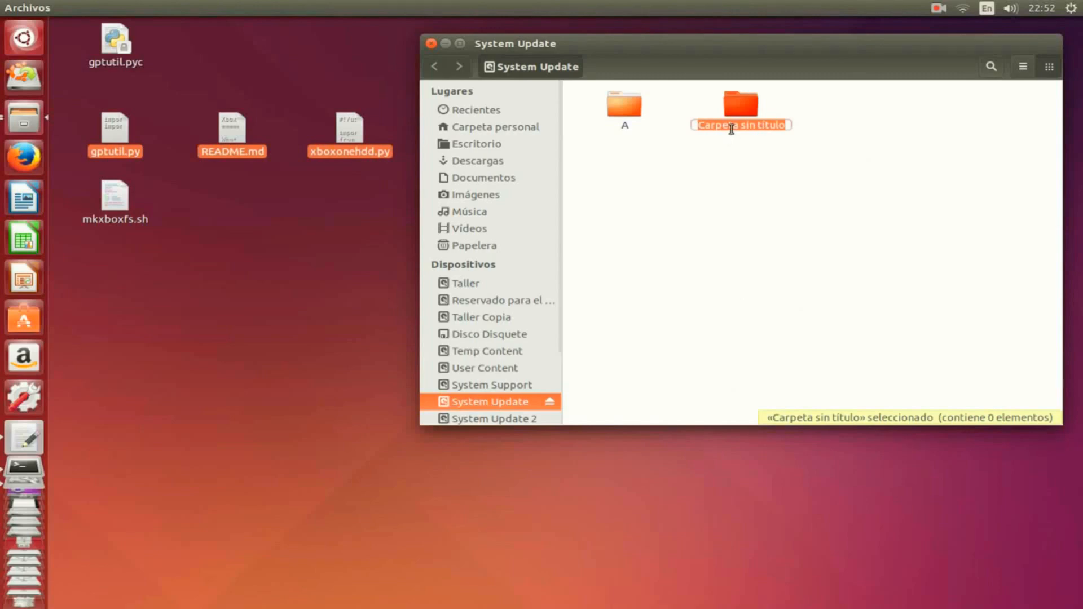
type("B")
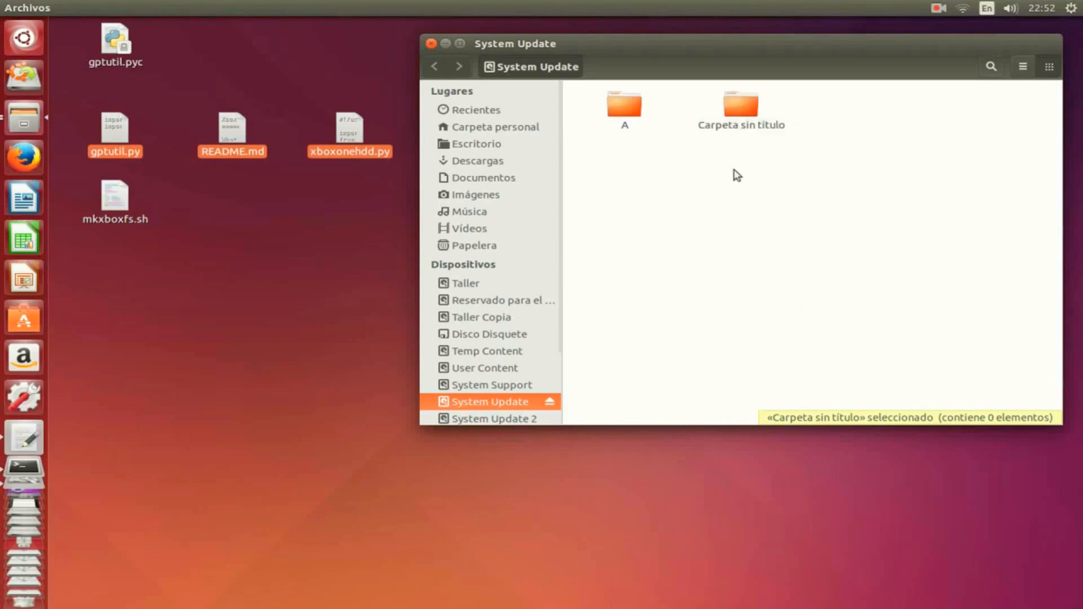
left_click(736, 174)
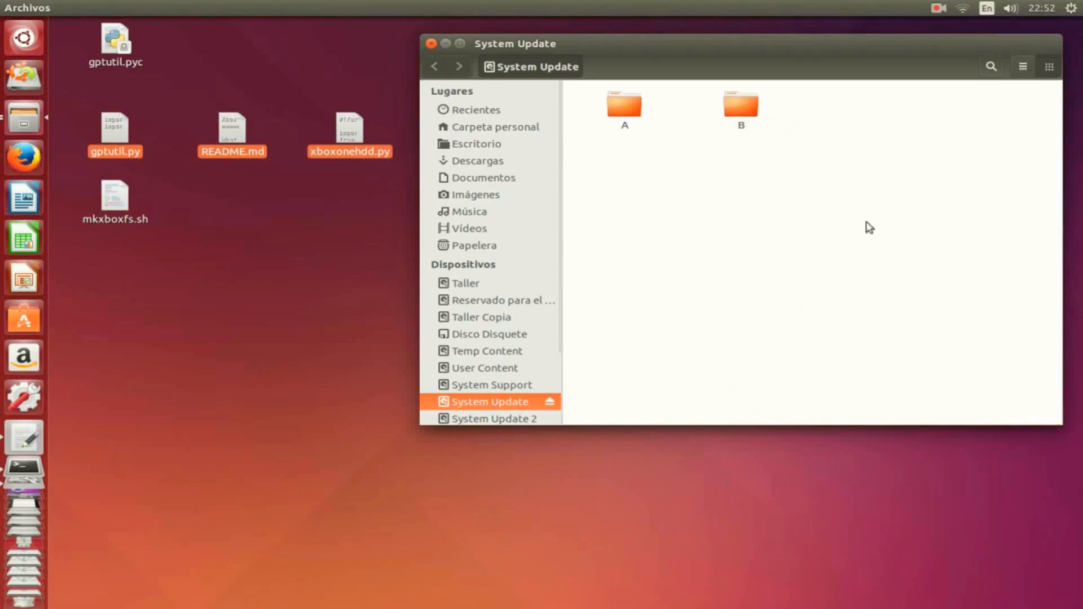
- Copy all files from the $SystemUpdate folder on EOS_DIGITAL into folder A of System Update and close folder A's window
double_click(618, 106)
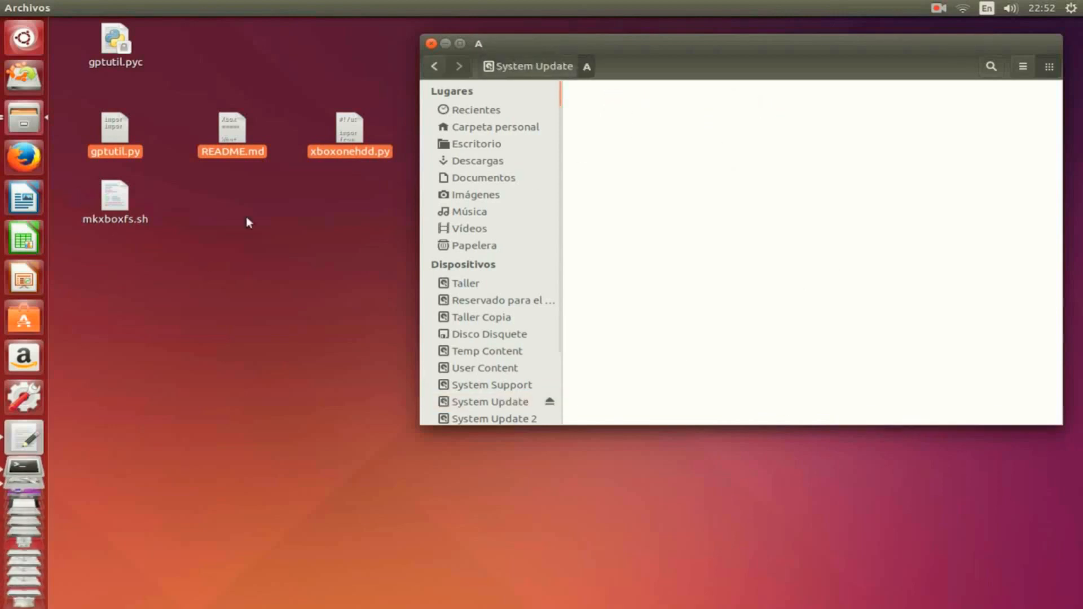
scroll(24, 592, "down", 5)
left_click(26, 365)
left_click_drag(688, 39, 364, 70)
double_click(317, 155)
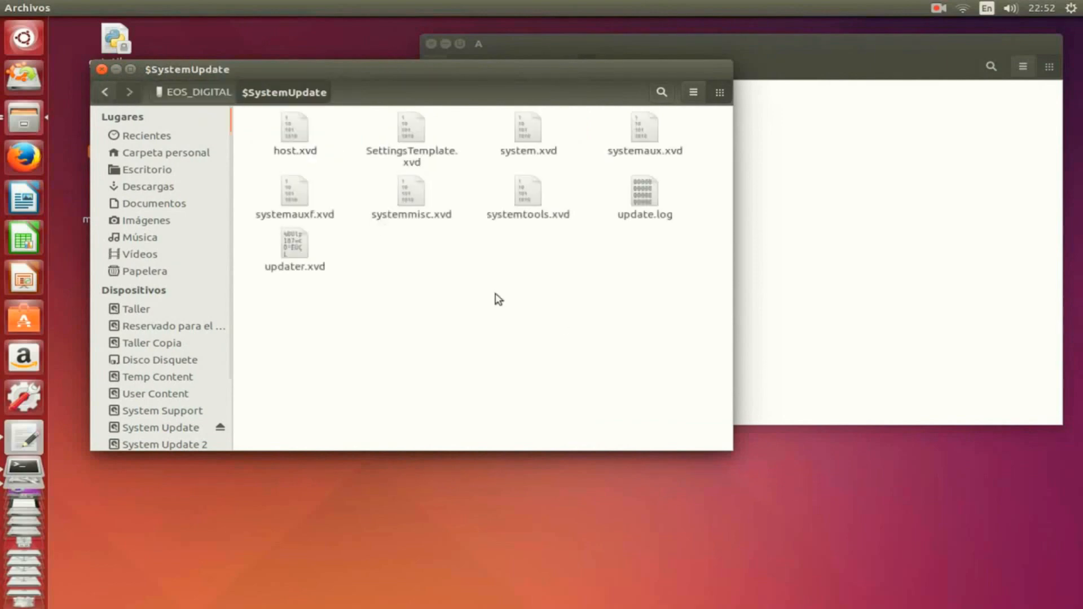
left_click_drag(541, 300, 810, 202)
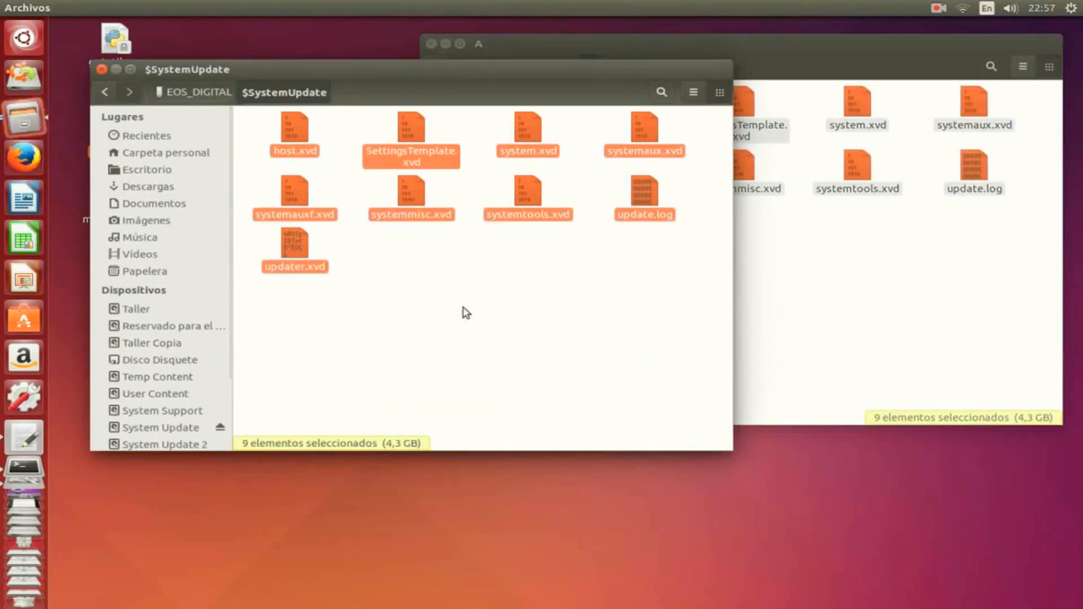
left_click(817, 264)
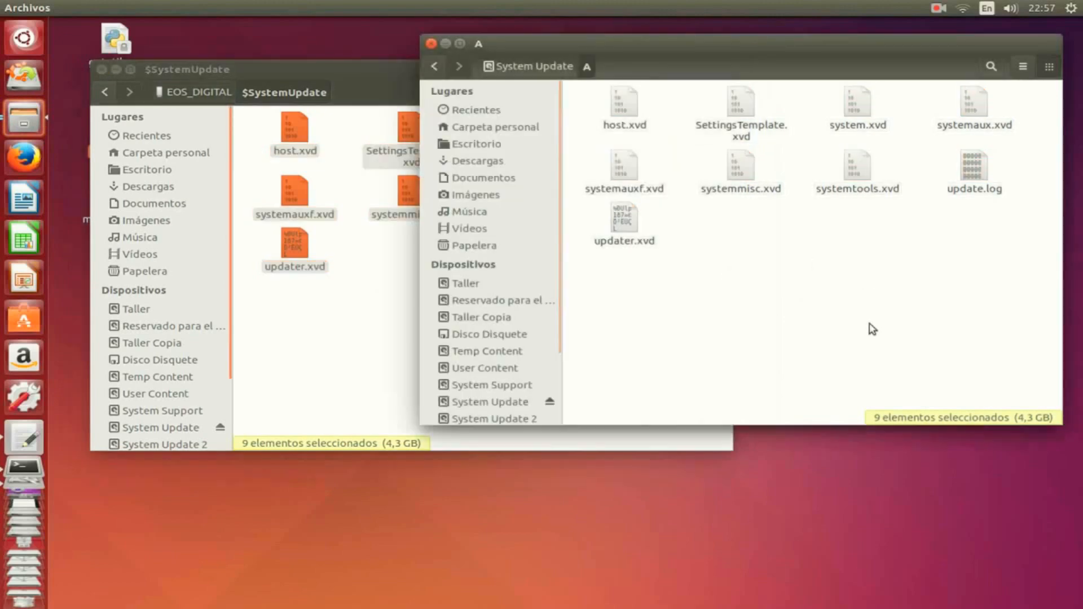
left_click(431, 44)
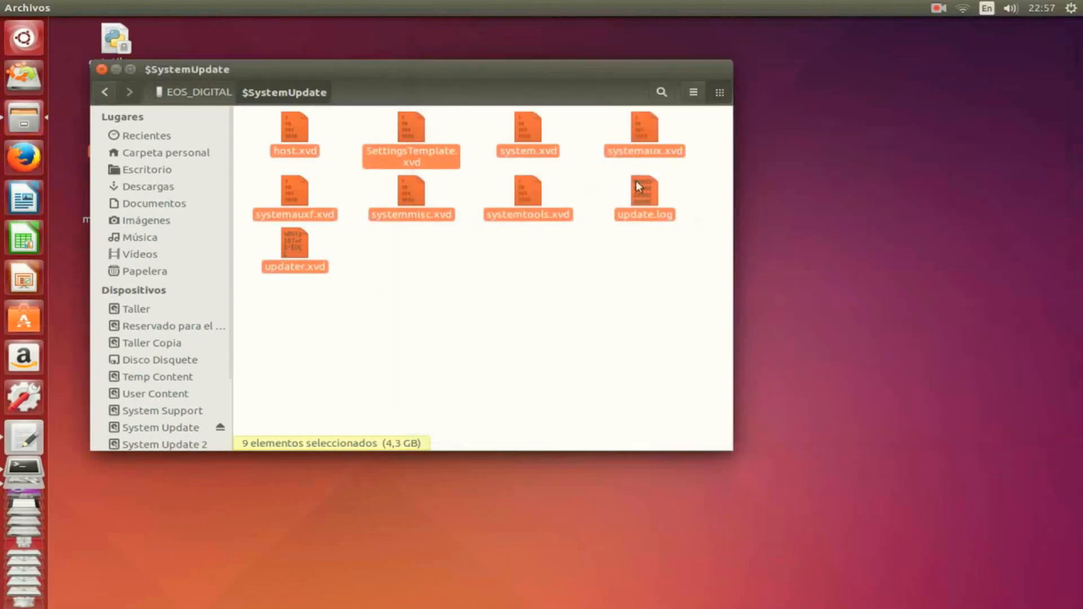
- Reopen the System Update volume and copy all files from $SystemUpdate into its folder B
scroll(25, 473, "down", 6)
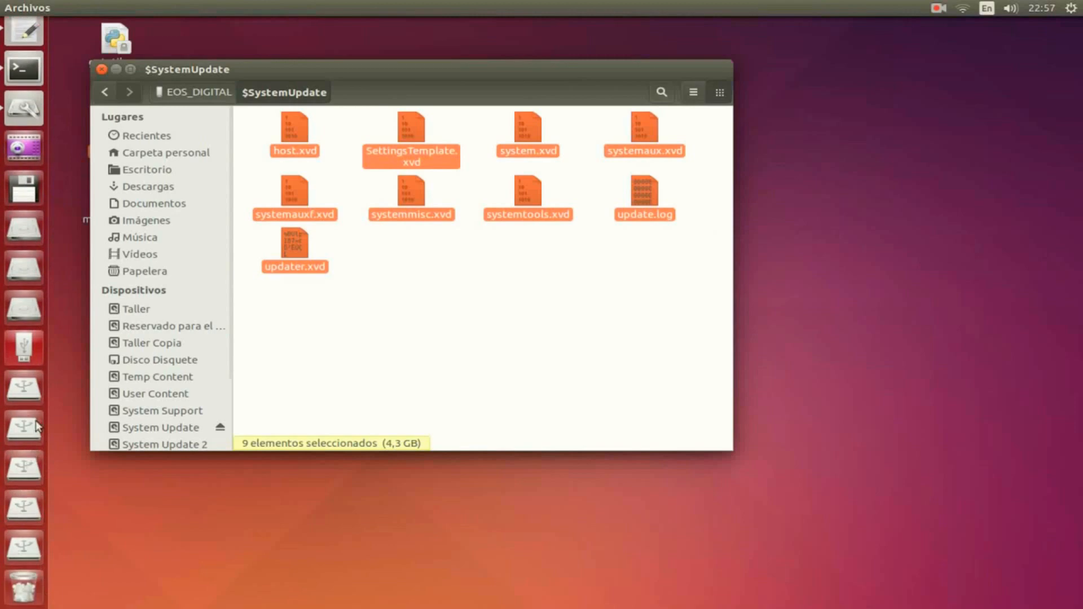
left_click(25, 506)
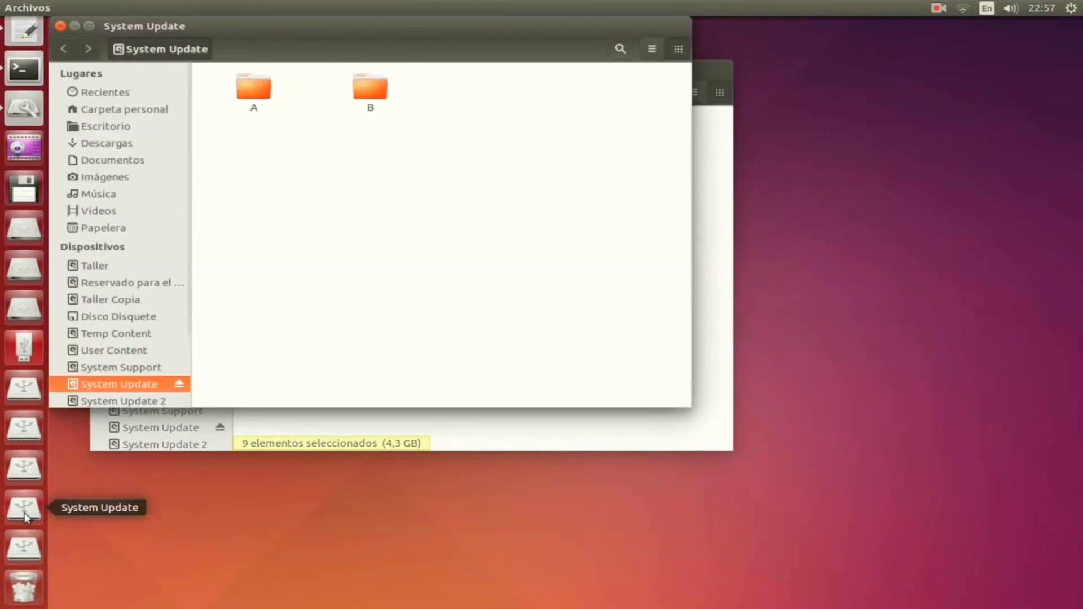
left_click_drag(268, 38, 706, 64)
double_click(812, 121)
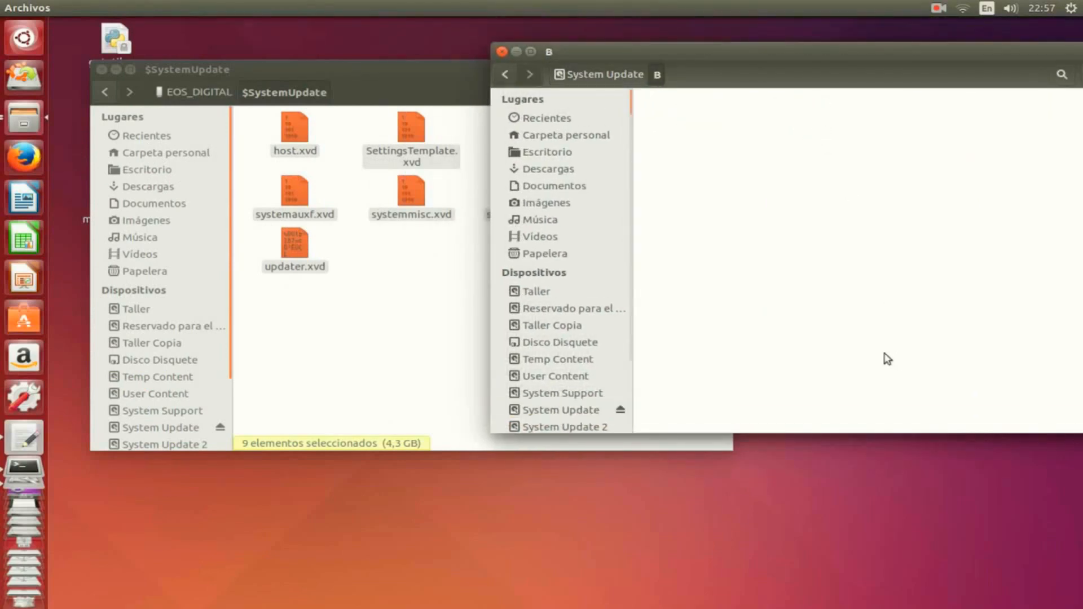
left_click_drag(292, 127, 819, 195)
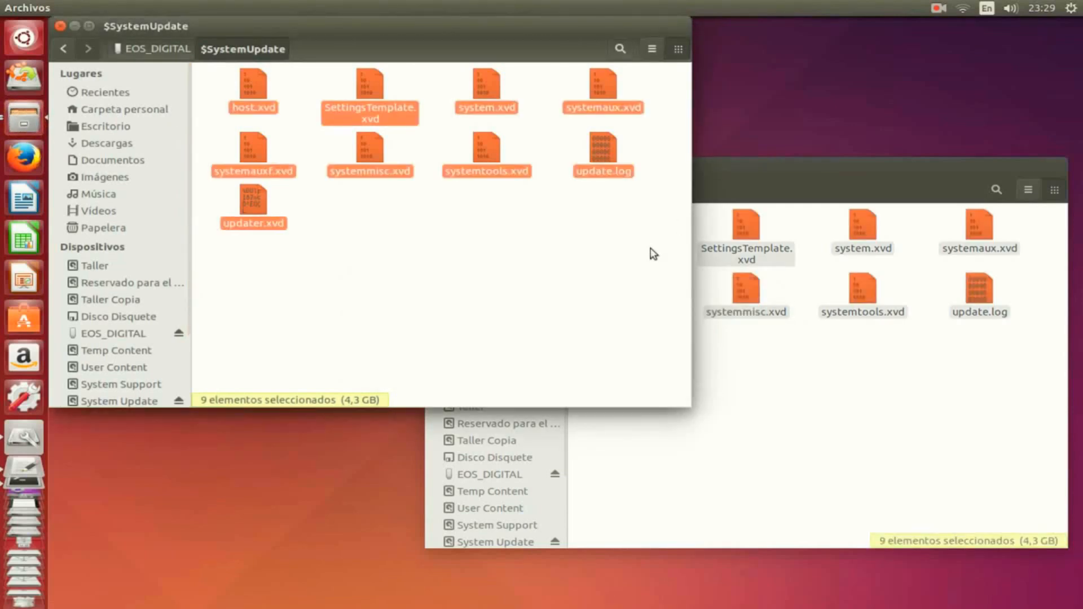
- Delete updater.xvd from folder B of the System Update volume
left_click(795, 379)
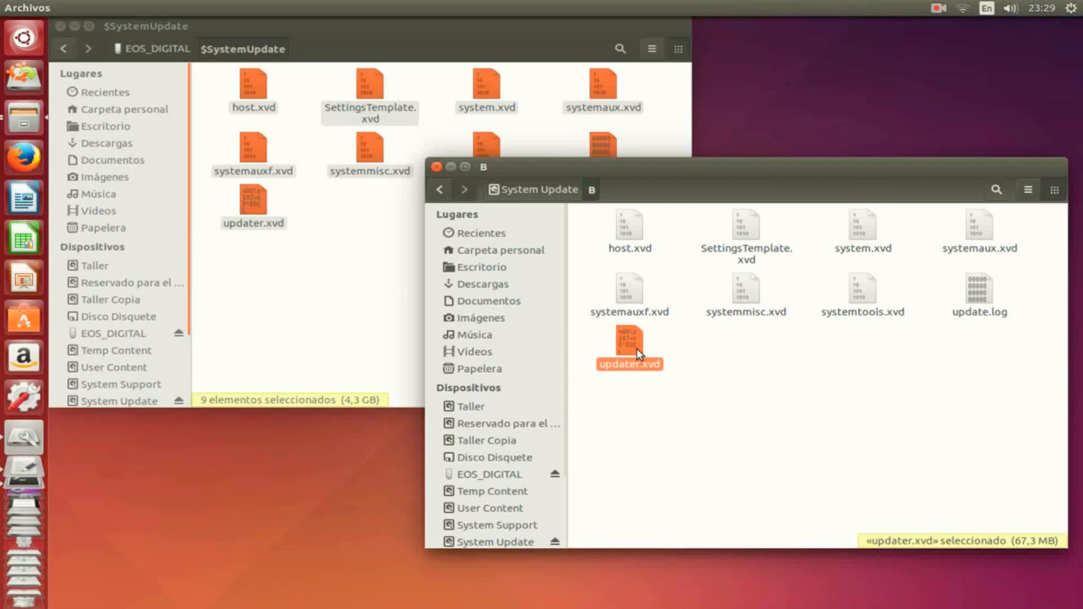
key("Delete")
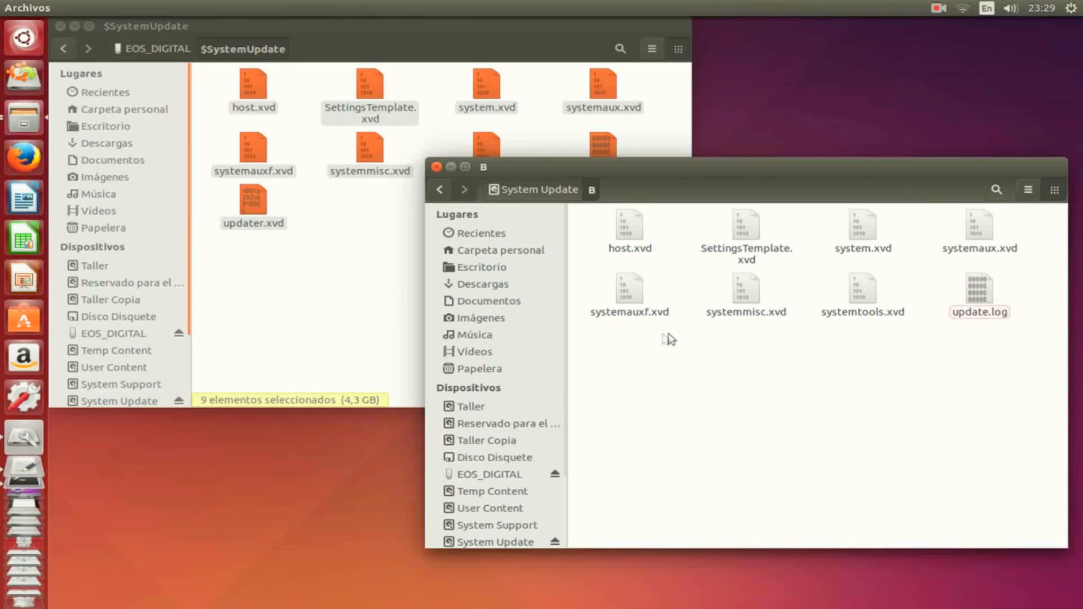
- Copy updater.xvd from $SystemUpdate on EOS_DIGITAL into the root of the System Update volume, beside folders A and B
left_click(439, 191)
left_click(797, 388)
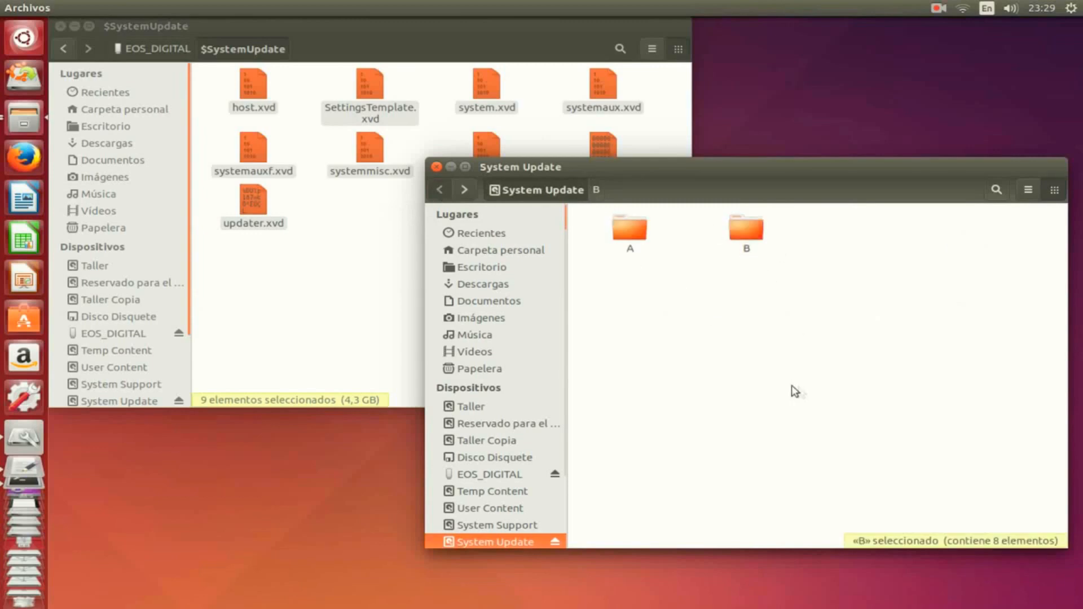
left_click(249, 205)
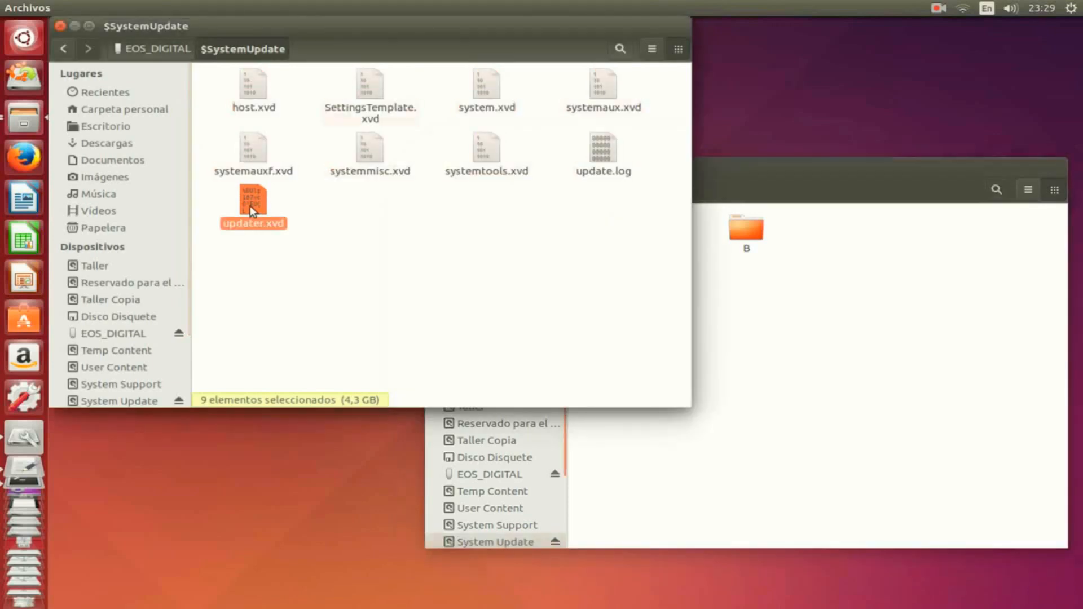
left_click_drag(249, 206, 274, 229)
left_click_drag(829, 327, 874, 420)
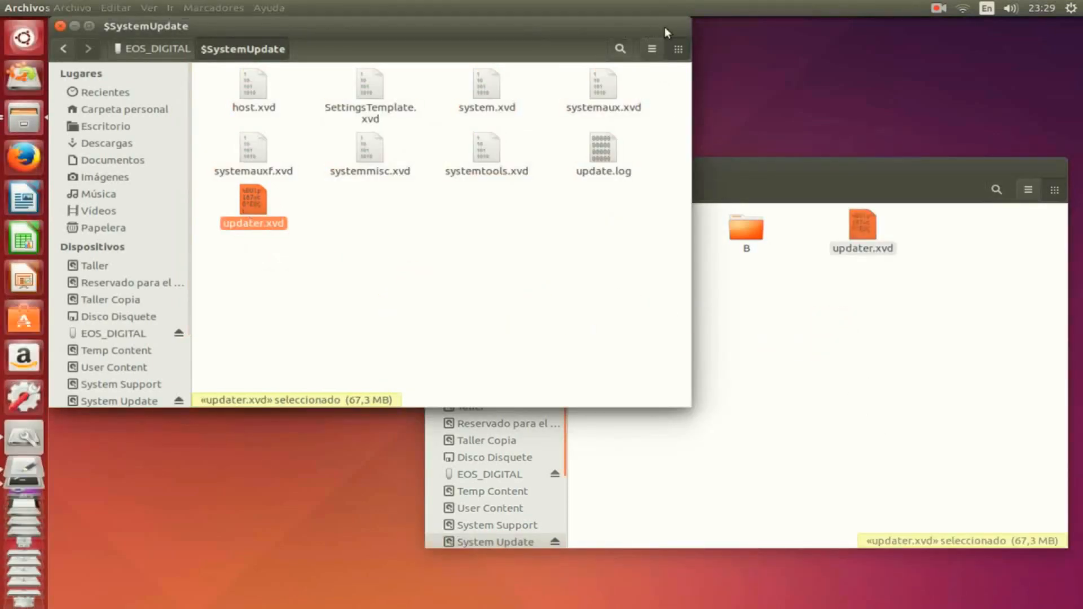
- Close the $SystemUpdate and System Update file windows
left_click(60, 26)
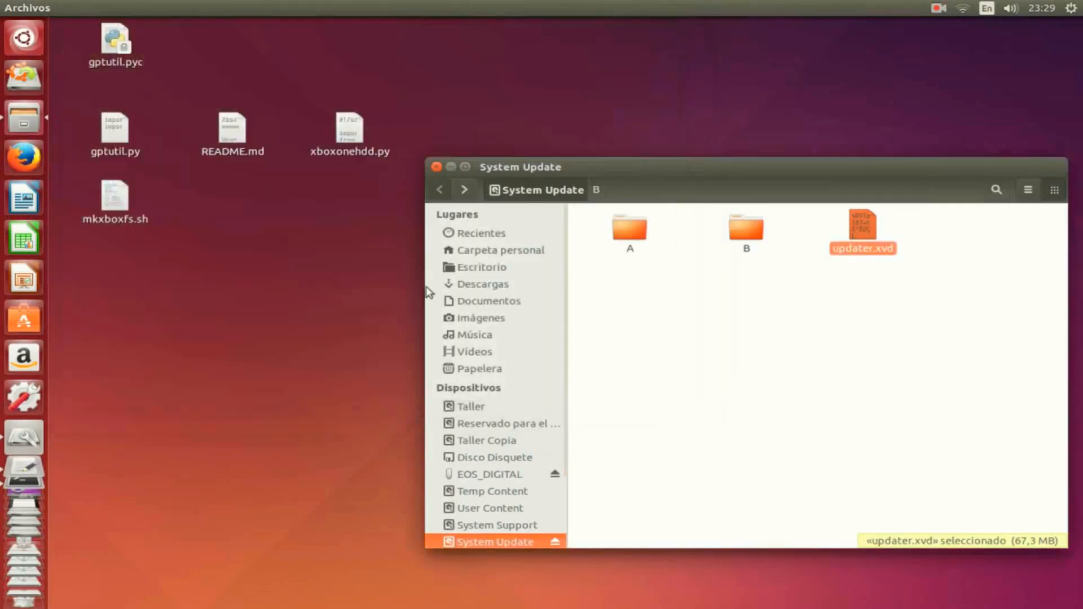
left_click_drag(760, 167, 598, 160)
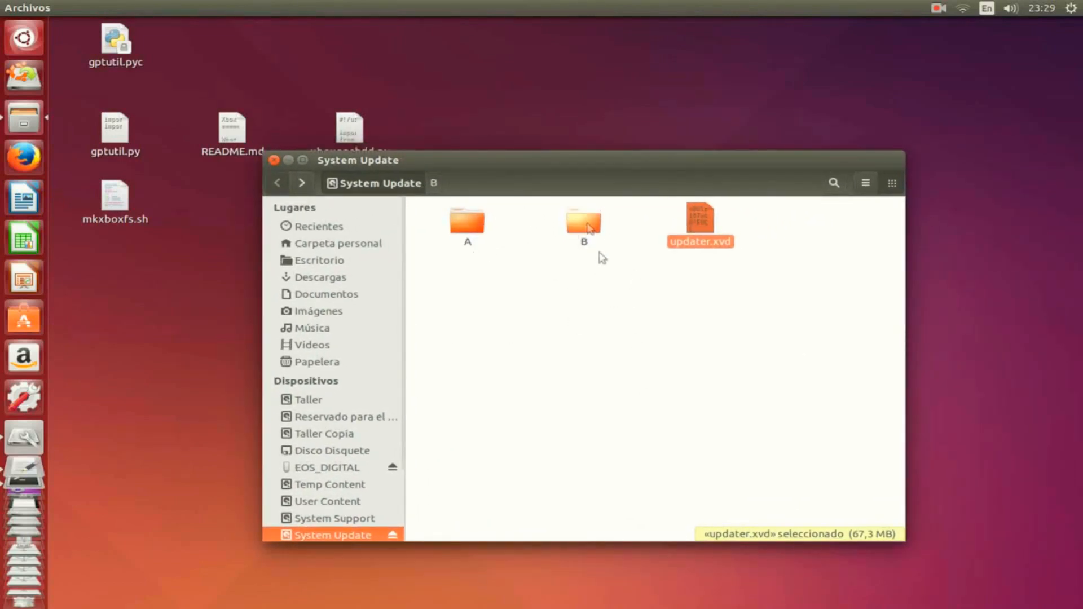
left_click(709, 249)
left_click(274, 161)
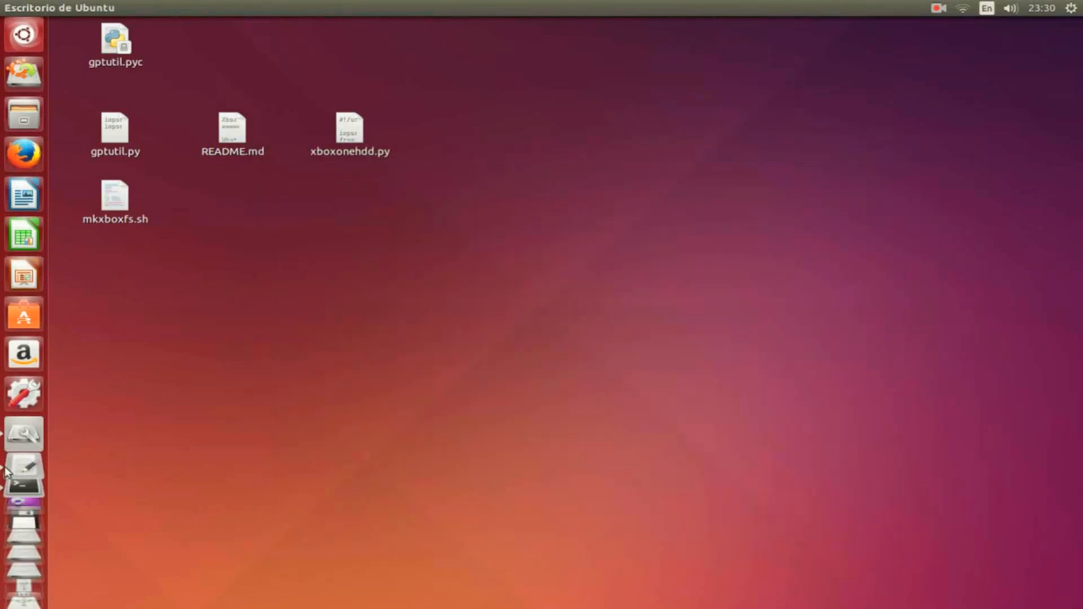
- Copy the step 5 command, sudo python ./xboxonehdd.py, from linux commands.txt and paste it at the Terminal prompt
left_click(22, 505)
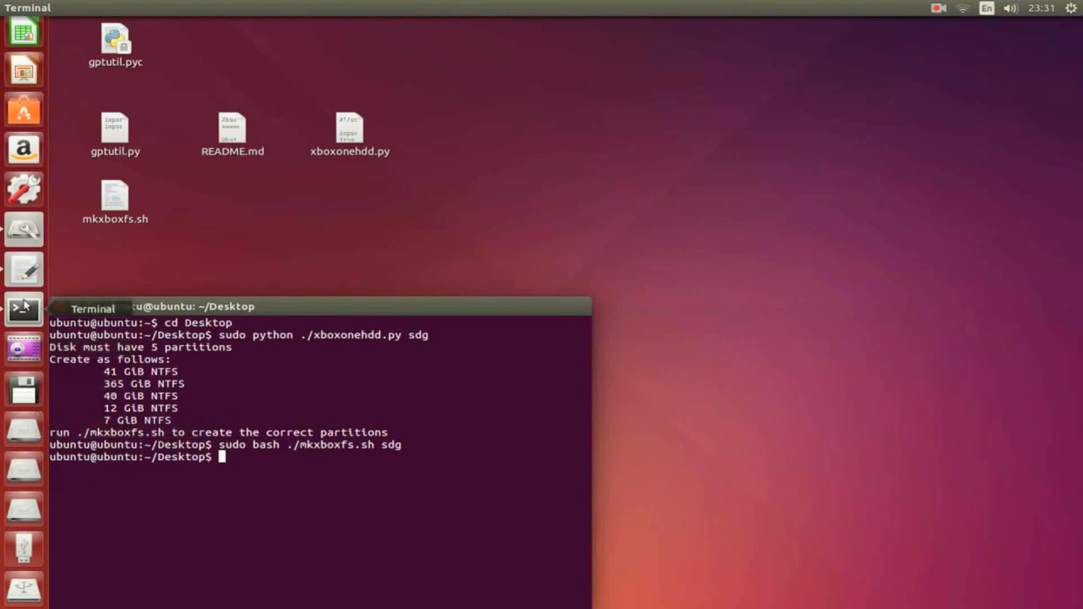
left_click(21, 272)
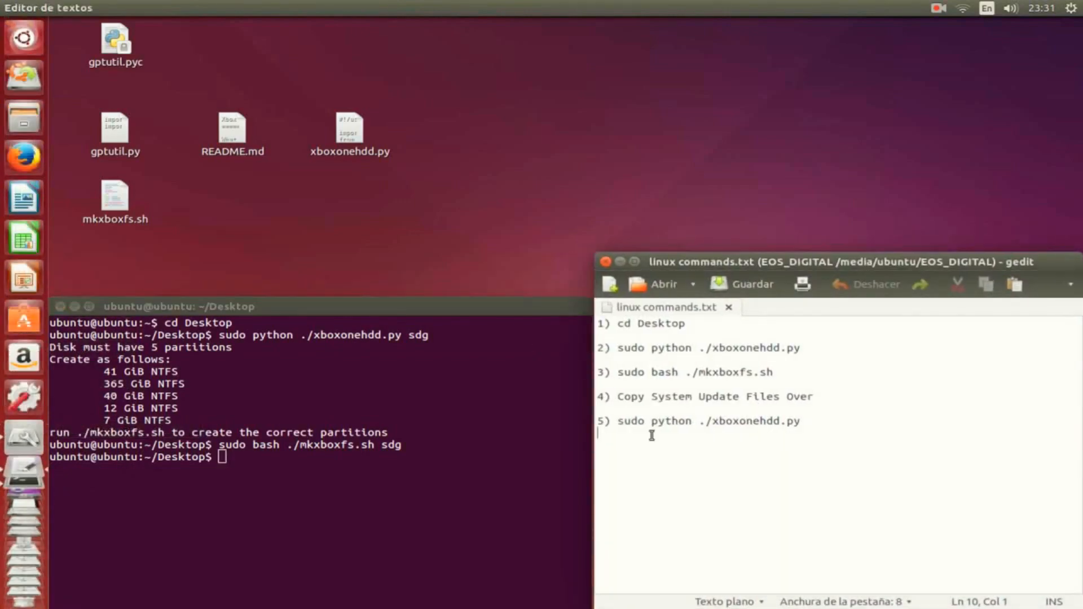
left_click_drag(620, 422, 787, 423)
right_click(787, 423)
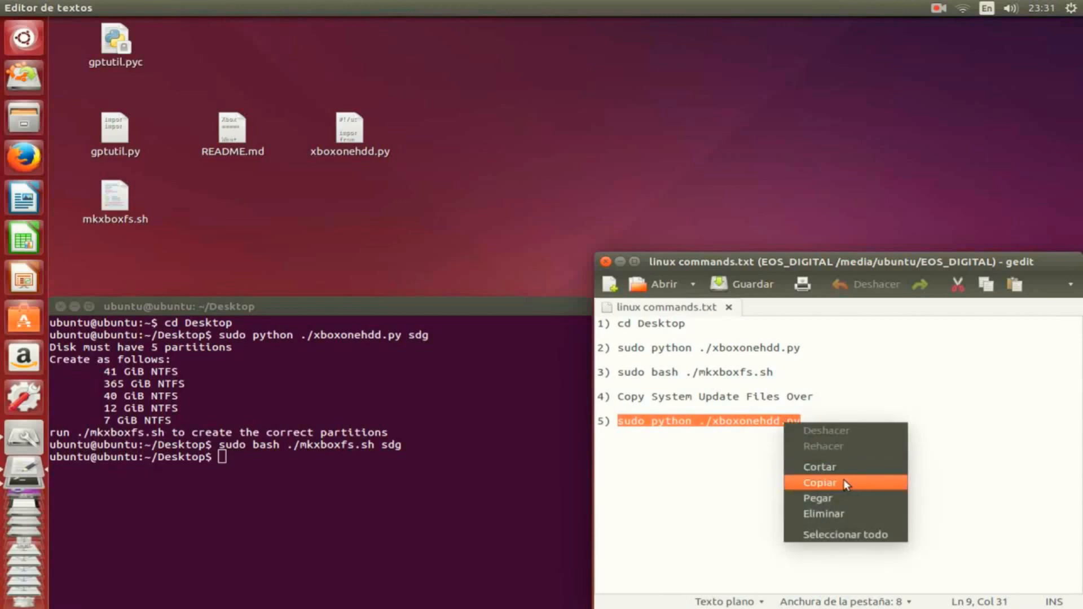
left_click(807, 480)
left_click(245, 462)
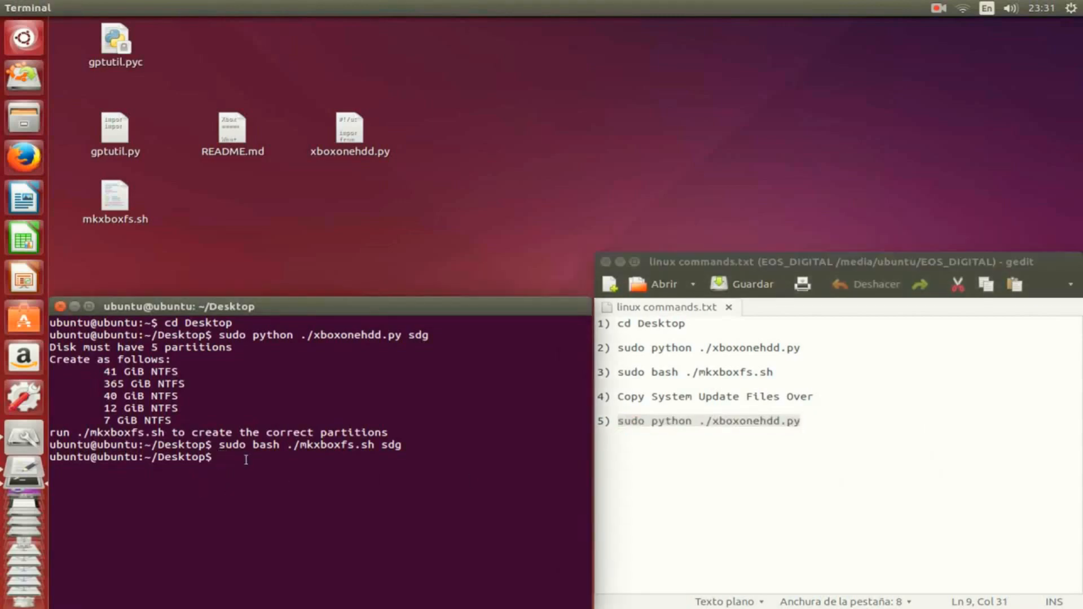
right_click(246, 460)
left_click(317, 541)
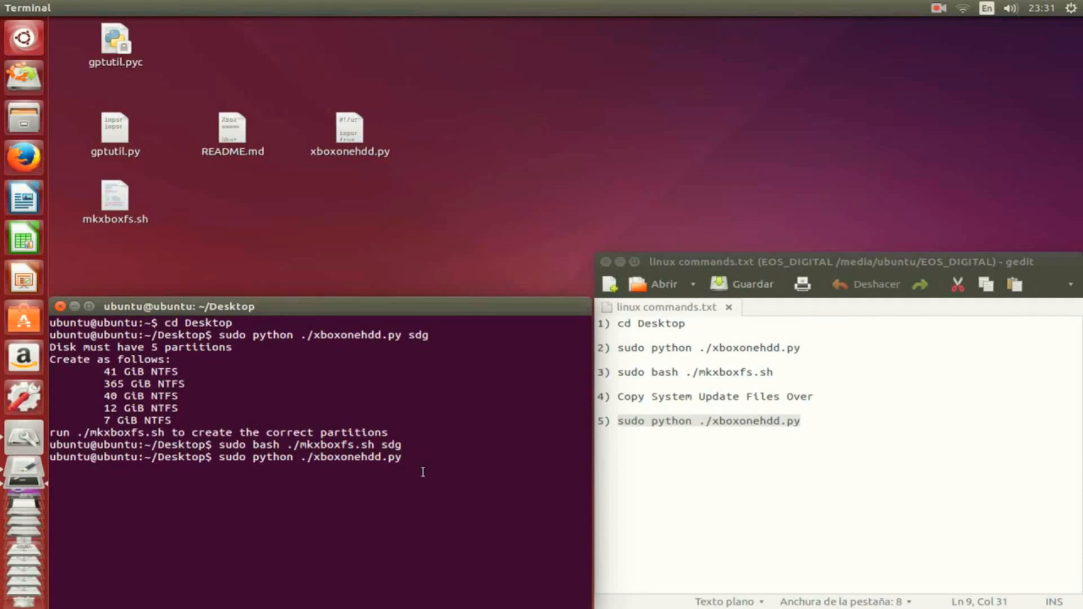
- Add the device sdg to the pasted command, run it, and answer yes to converting /dev/sdg to an Xbox One disk
type("sdg")
key("Return")
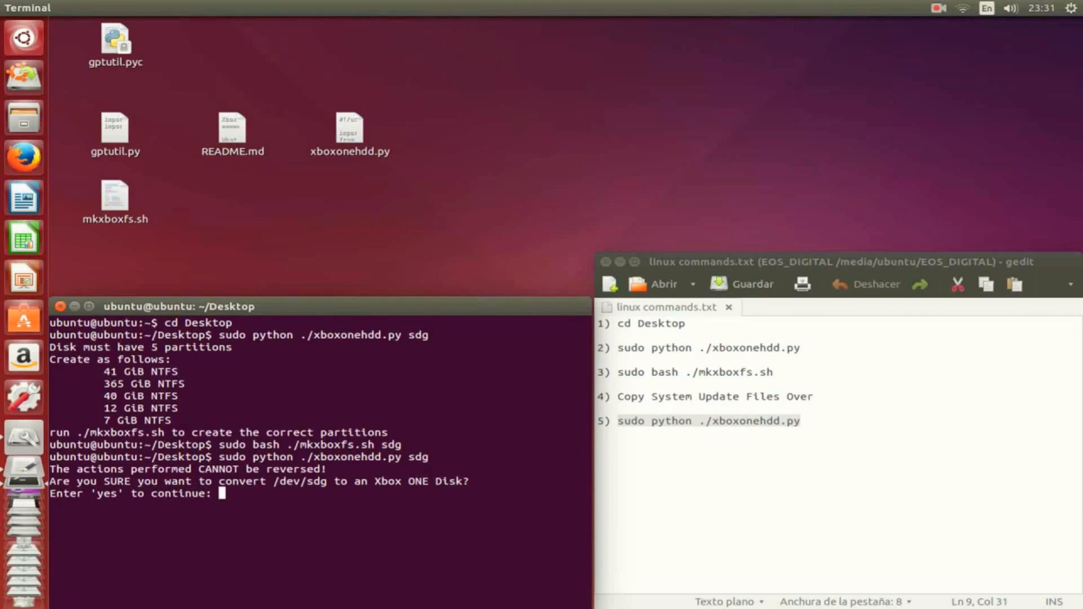
type("yes")
key("Return")
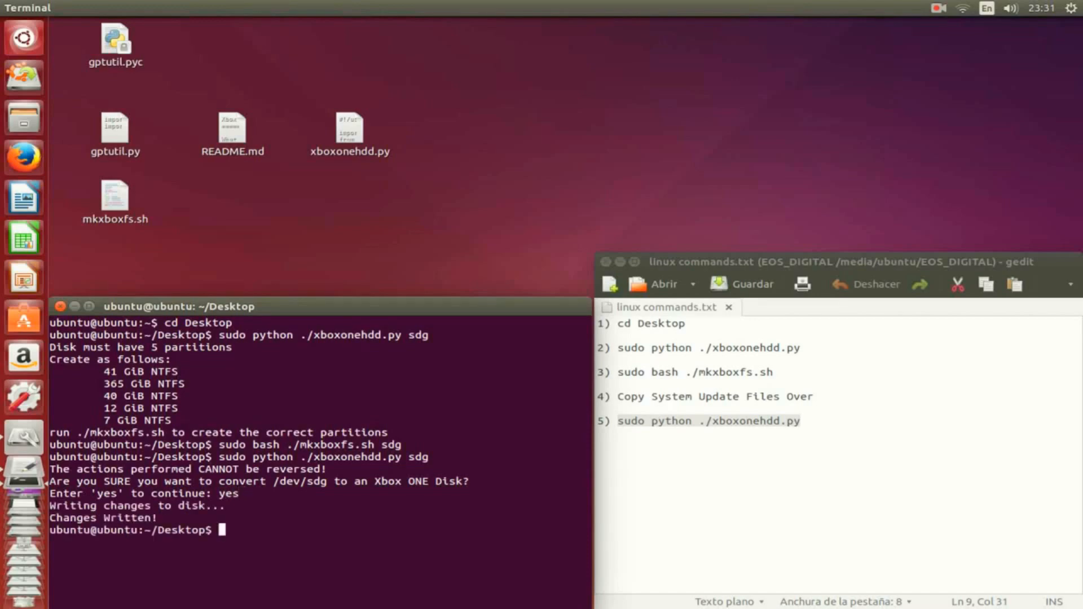
- Close the Terminal session and the linux commands.txt text file
key("ctrl+d")
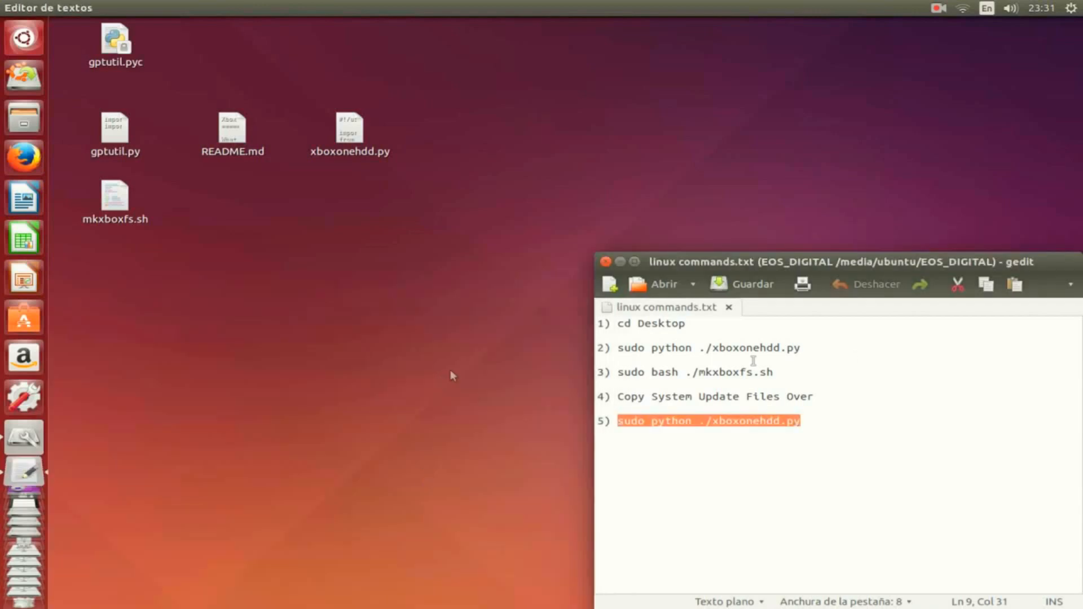
left_click_drag(1059, 269, 716, 182)
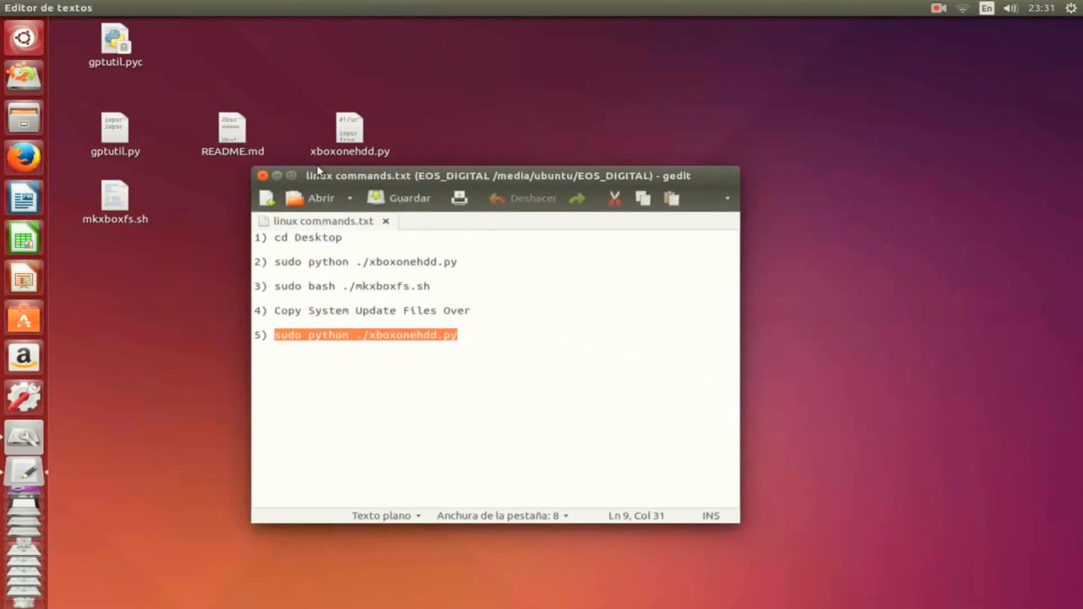
left_click(263, 176)
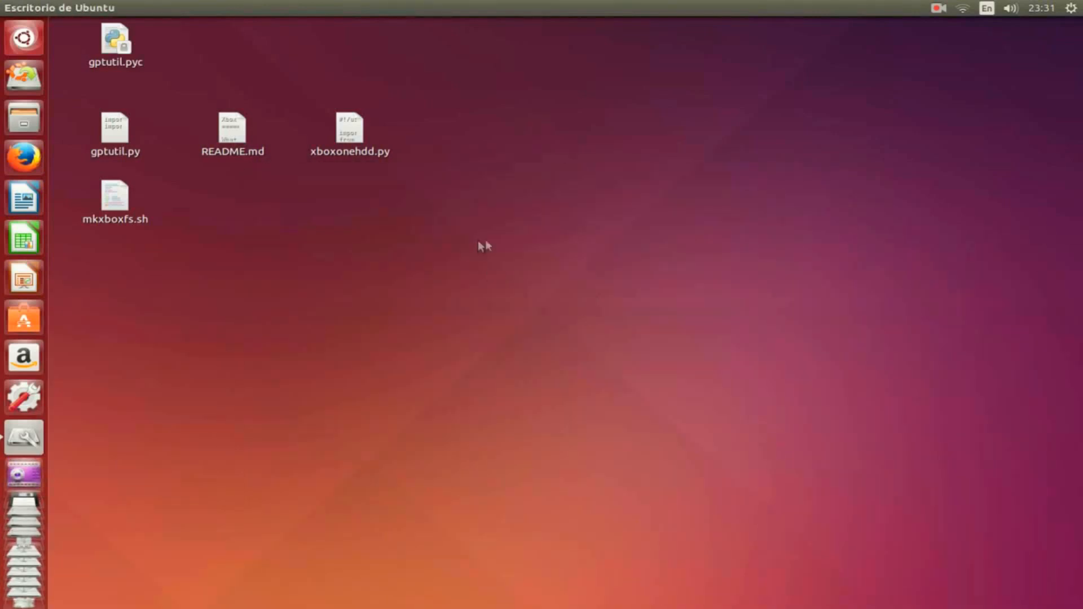